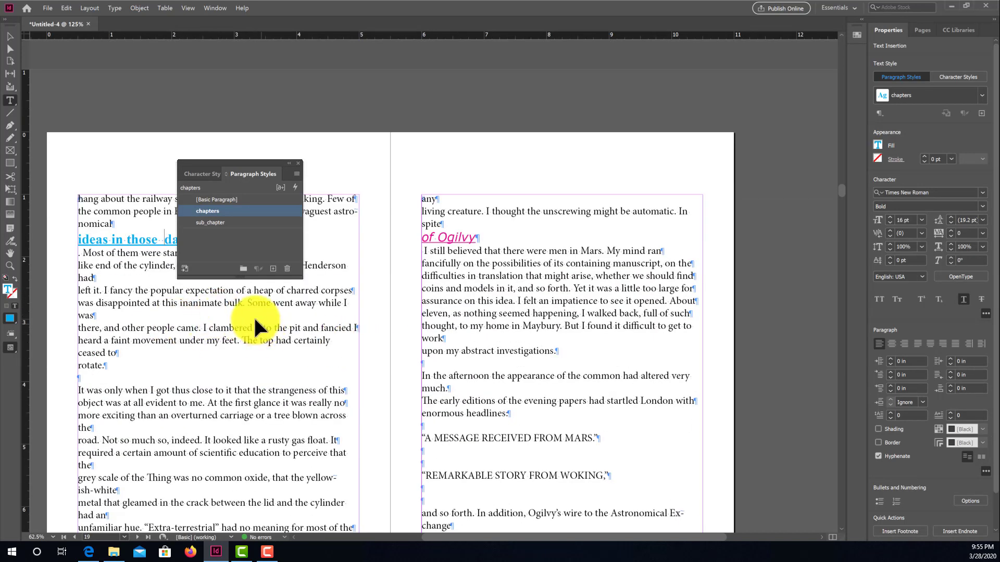
Undo the chapters style on the "ideas in those" heading and review the styled headings on the following pages.
{"action": "key", "text": "ctrl+z"}
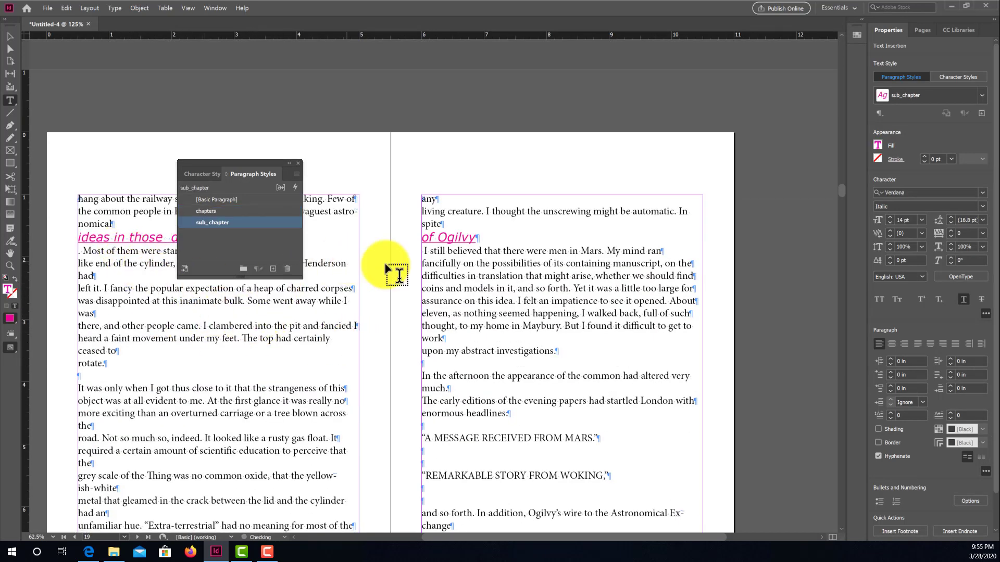
{"action": "left_click", "coordinate": [453, 237]}
{"action": "scroll", "coordinate": [447, 279], "scroll_direction": "down", "scroll_amount": 4}
{"action": "scroll", "coordinate": [447, 278], "scroll_direction": "down", "scroll_amount": 20}
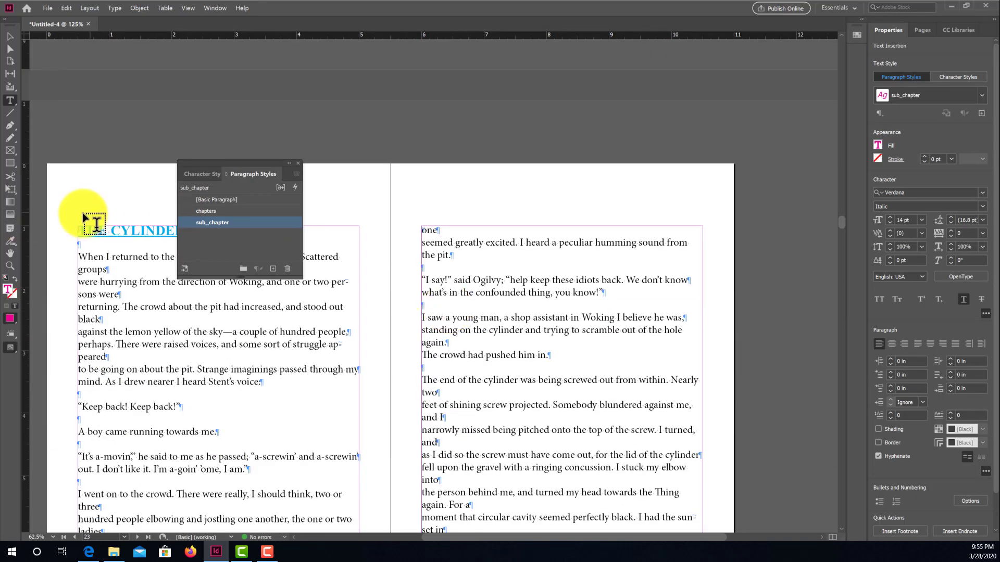
{"action": "scroll", "coordinate": [85, 217], "scroll_direction": "down", "scroll_amount": 10}
{"action": "scroll", "coordinate": [167, 304], "scroll_direction": "down", "scroll_amount": 10}
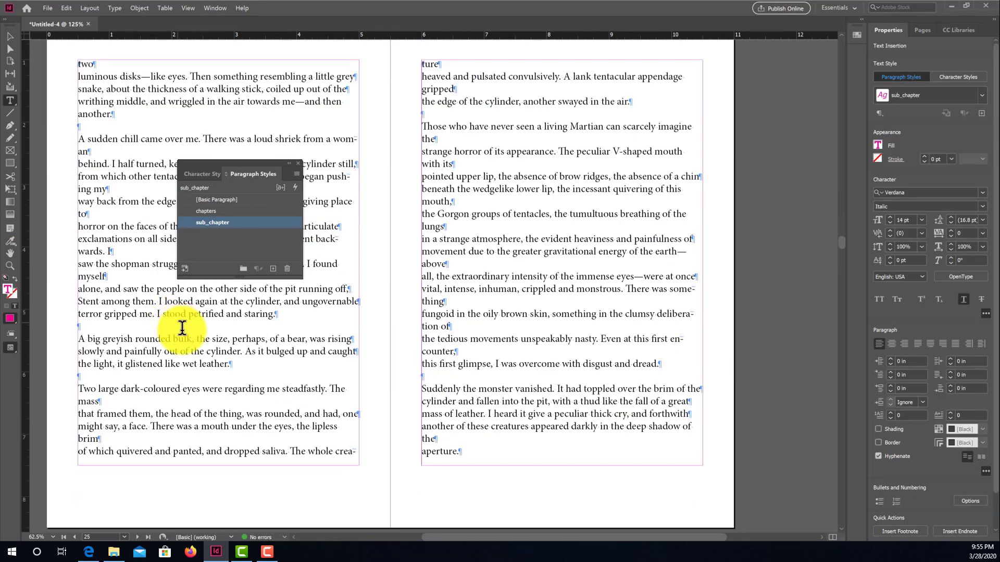
{"action": "scroll", "coordinate": [272, 357], "scroll_direction": "up", "scroll_amount": 10}
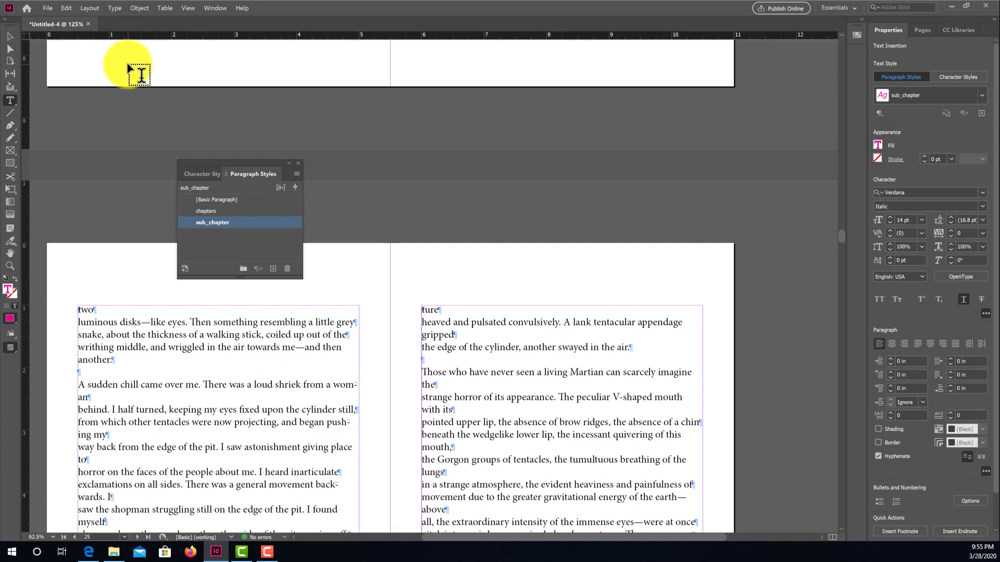
Create a new table of contents style named WarWorlds_TOC.
{"action": "left_click", "coordinate": [100, 6]}
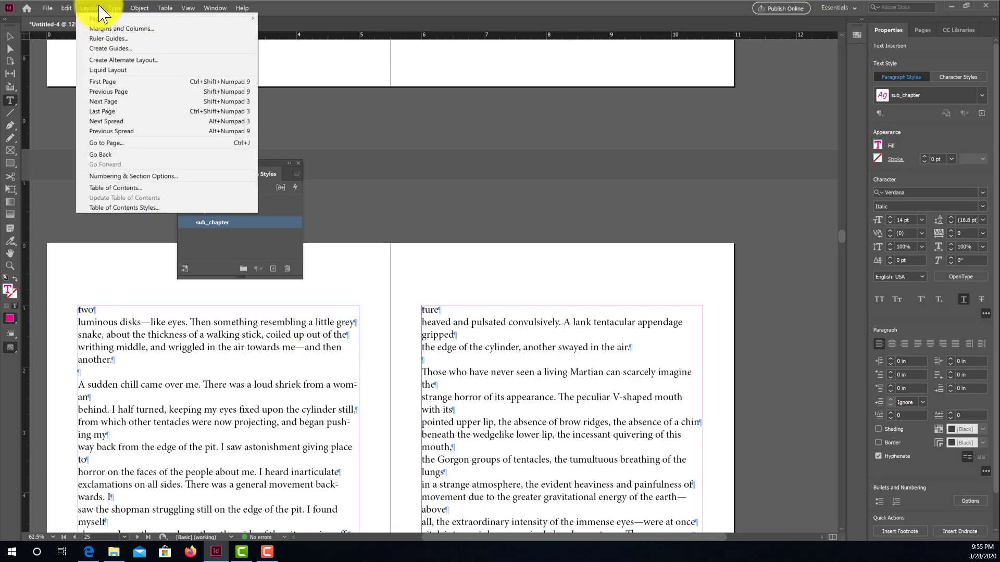
{"action": "left_click", "coordinate": [121, 208]}
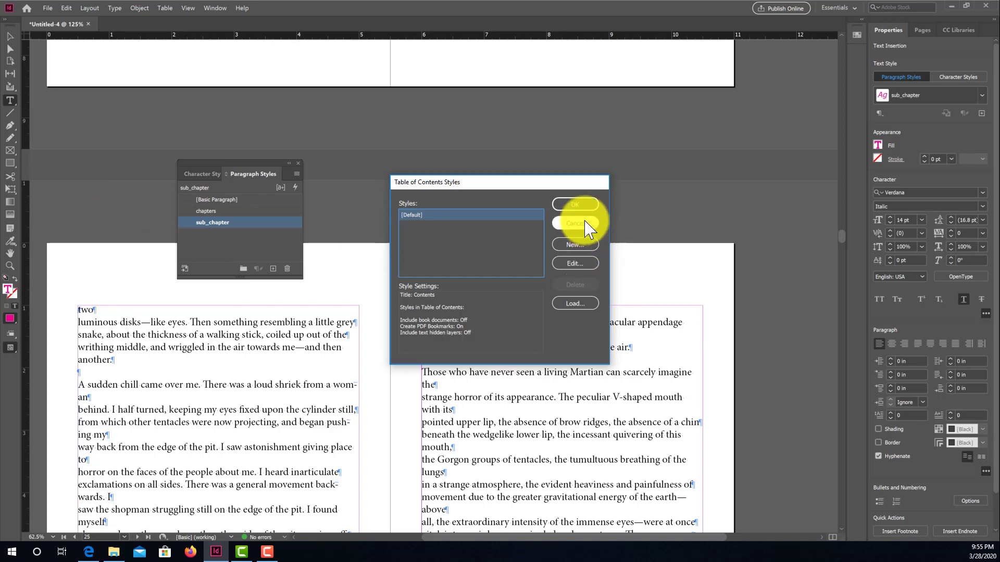
{"action": "left_click", "coordinate": [582, 249]}
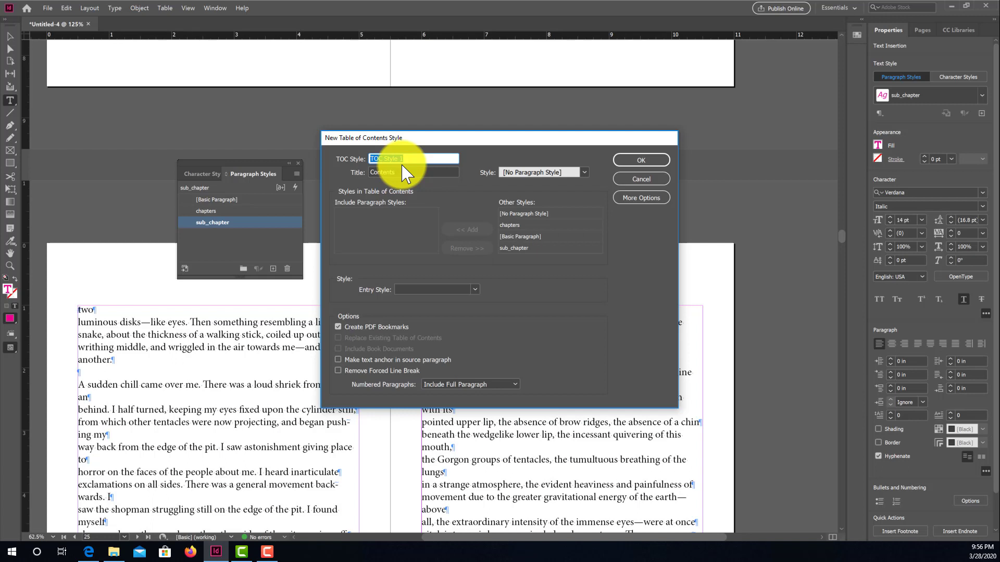
{"action": "type", "text": "WarWorlds_TOC"}
Set the table of contents title to "World of the Worlds Contents".
{"action": "double_click", "coordinate": [414, 173]}
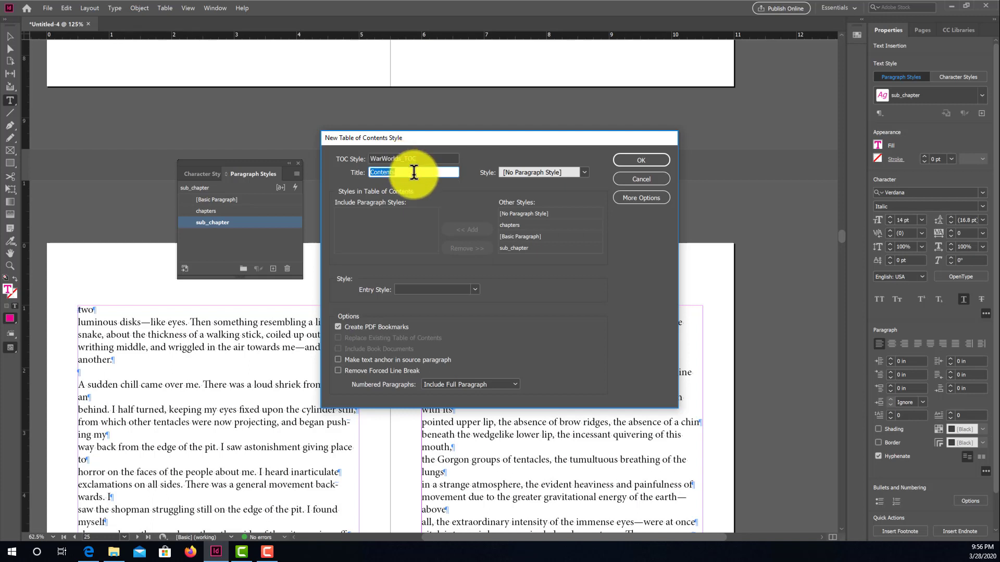
{"action": "type", "text": "Warld of the Worlds"}
{"action": "left_click", "coordinate": [570, 172]}
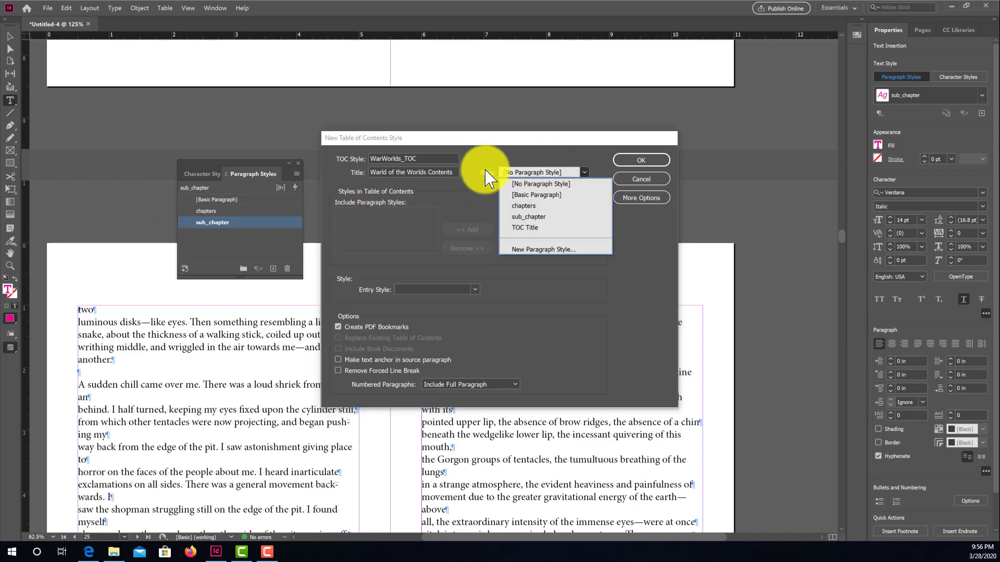
{"action": "left_click", "coordinate": [456, 172]}
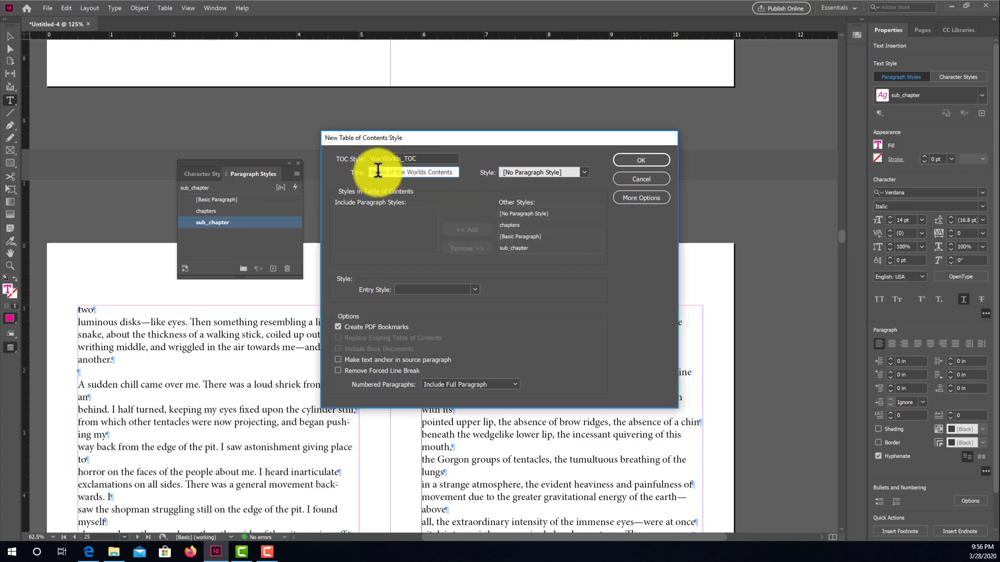
{"action": "type", "text": "o"}
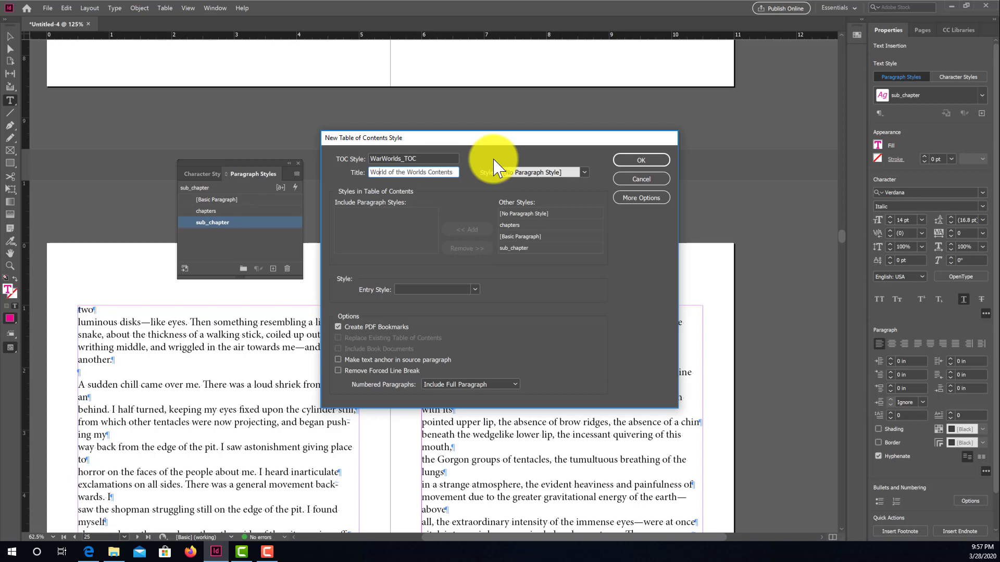
Start a new paragraph style for the contents title and name it "index of toc".
{"action": "left_click", "coordinate": [582, 172]}
{"action": "left_click", "coordinate": [555, 251]}
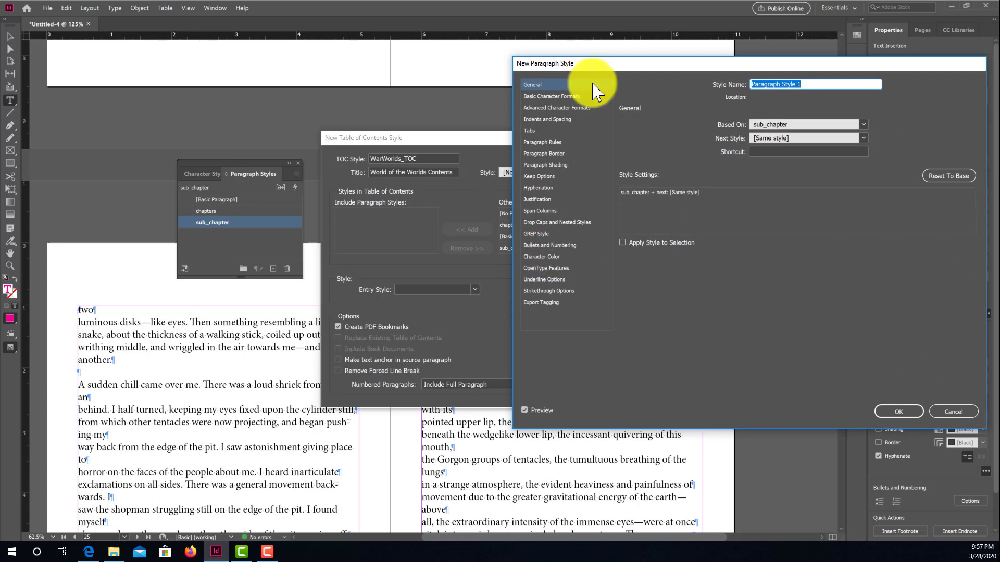
{"action": "left_click_drag", "start_coordinate": [628, 64], "coordinate": [510, 82]}
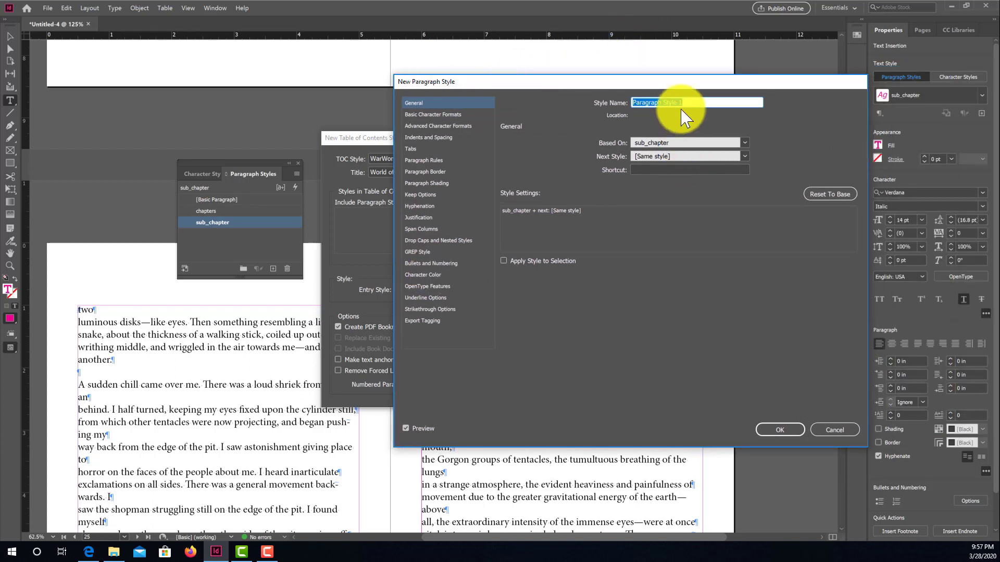
{"action": "type", "text": "index of toc"}
Set both the based-on and next style to [No Paragraph Style] and reset the new style to its base formatting.
{"action": "left_click", "coordinate": [676, 142]}
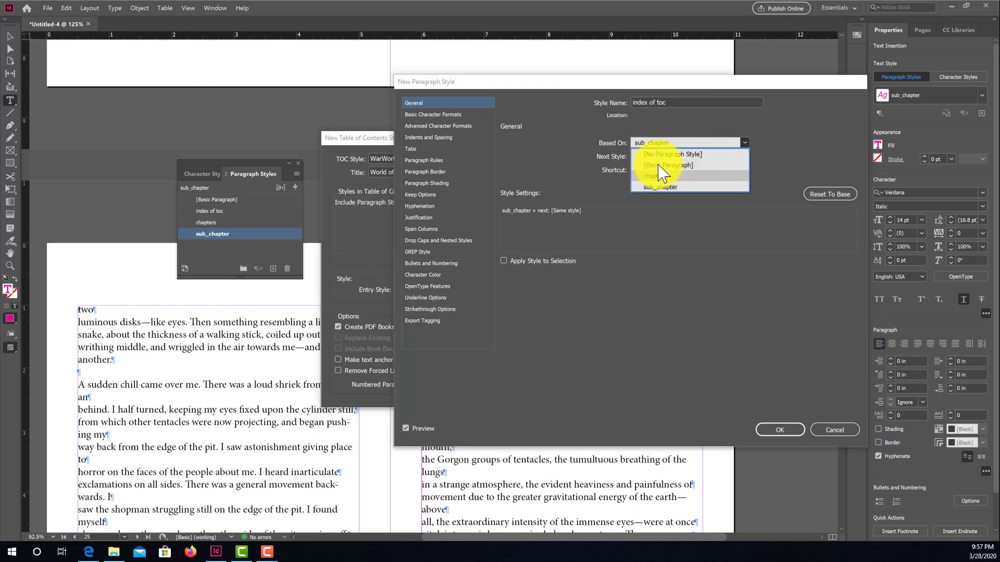
{"action": "left_click", "coordinate": [662, 154]}
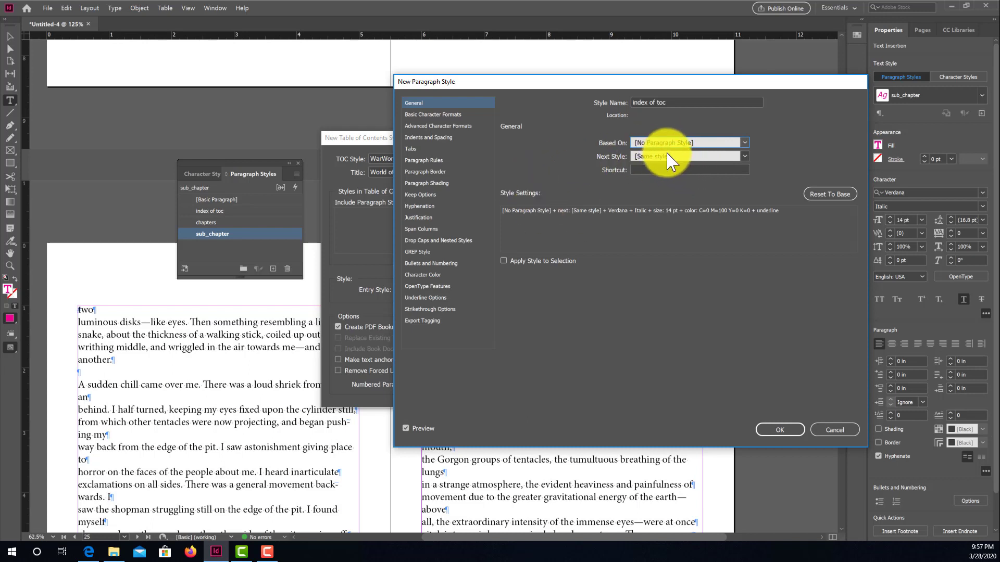
{"action": "left_click", "coordinate": [669, 156]}
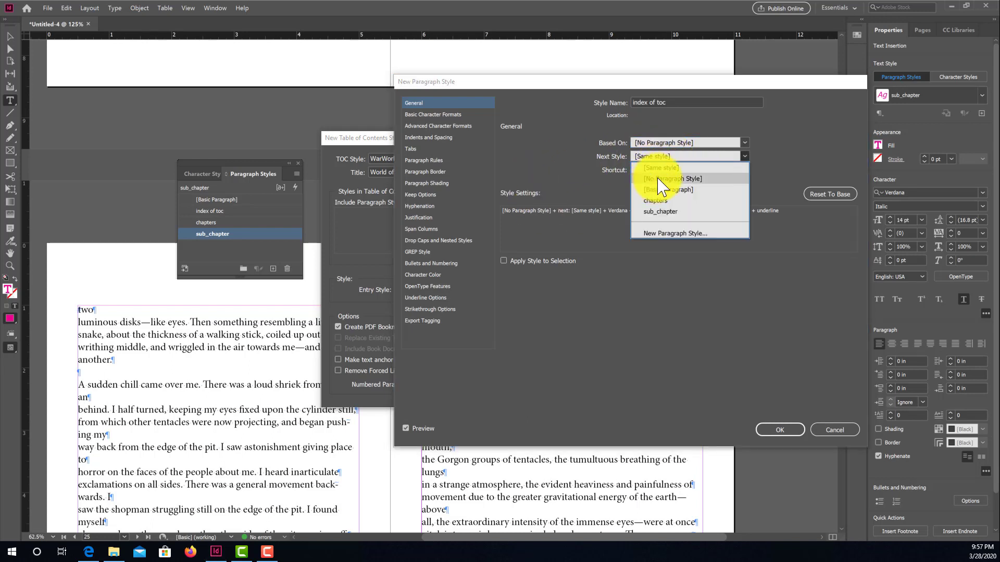
{"action": "left_click", "coordinate": [670, 178]}
{"action": "left_click", "coordinate": [682, 143]}
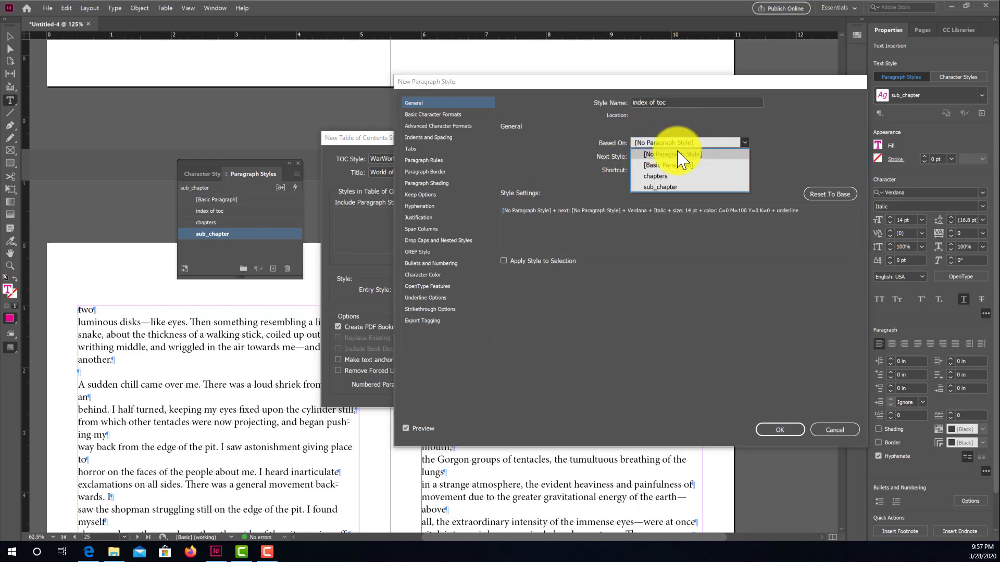
{"action": "left_click", "coordinate": [671, 156]}
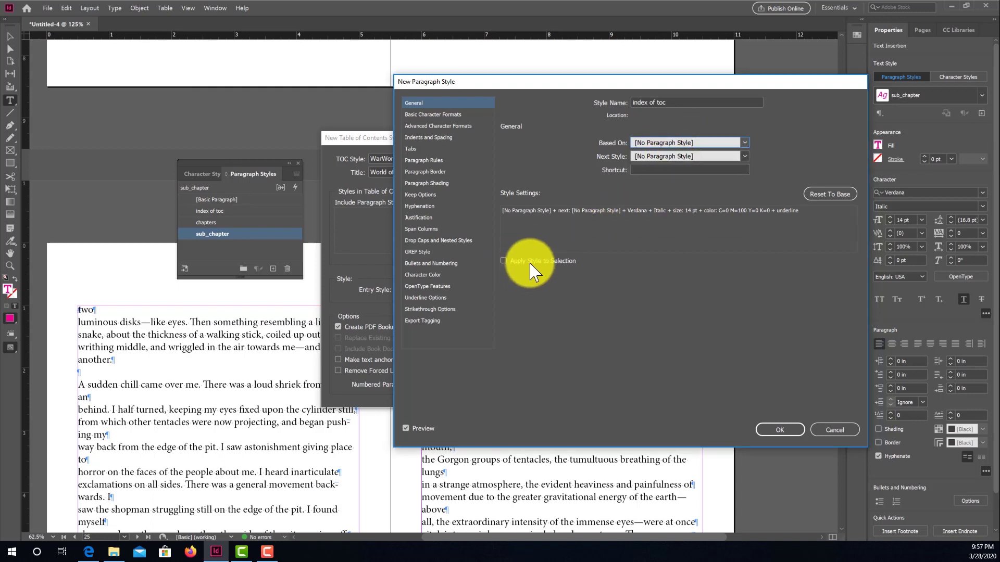
{"action": "left_click", "coordinate": [812, 194]}
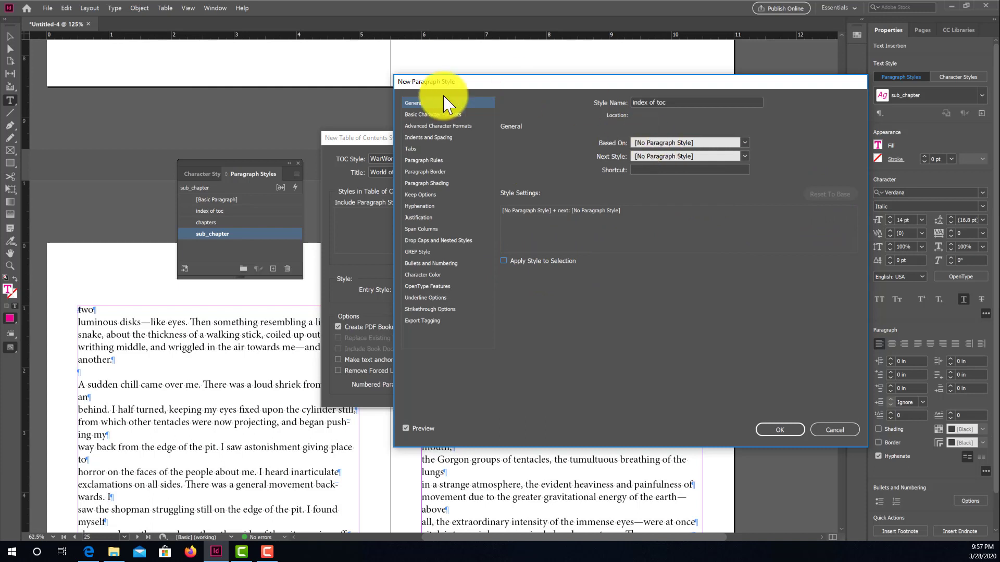
Set the title style's font to MS Gothic Regular at 16 pt.
{"action": "left_click", "coordinate": [425, 115]}
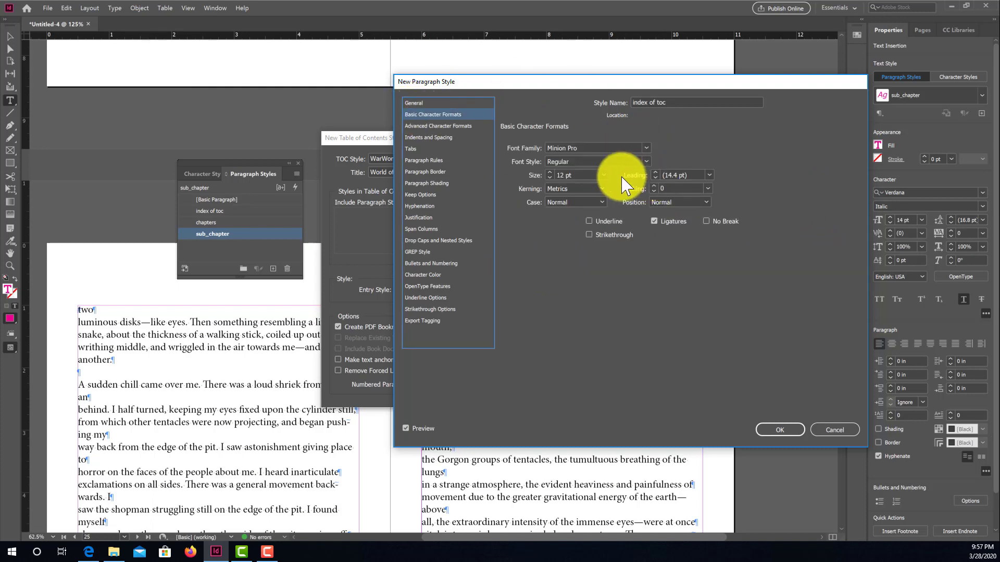
{"action": "left_click", "coordinate": [649, 147]}
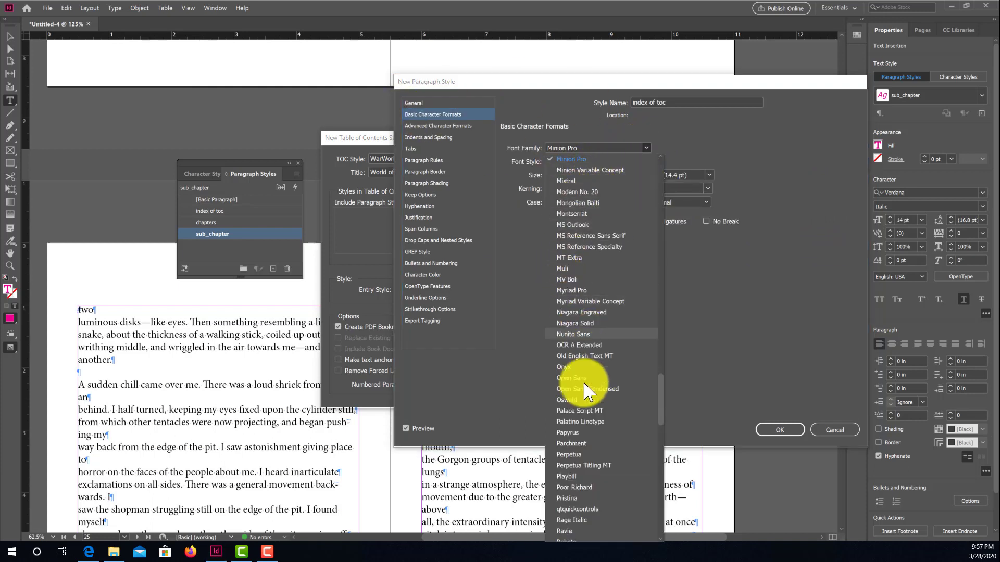
{"action": "scroll", "coordinate": [578, 416], "scroll_direction": "down", "scroll_amount": 7}
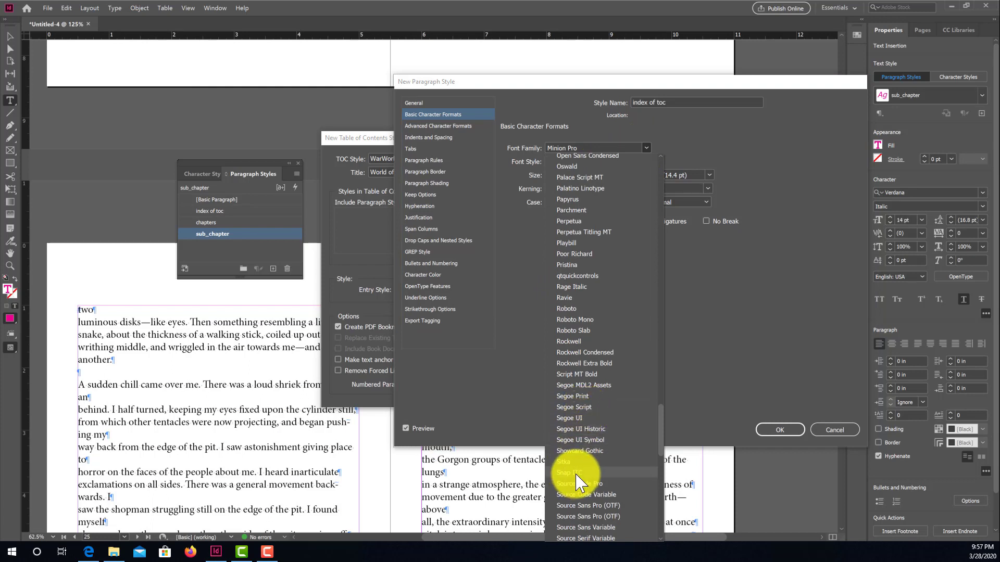
{"action": "scroll", "coordinate": [578, 480], "scroll_direction": "down", "scroll_amount": 8}
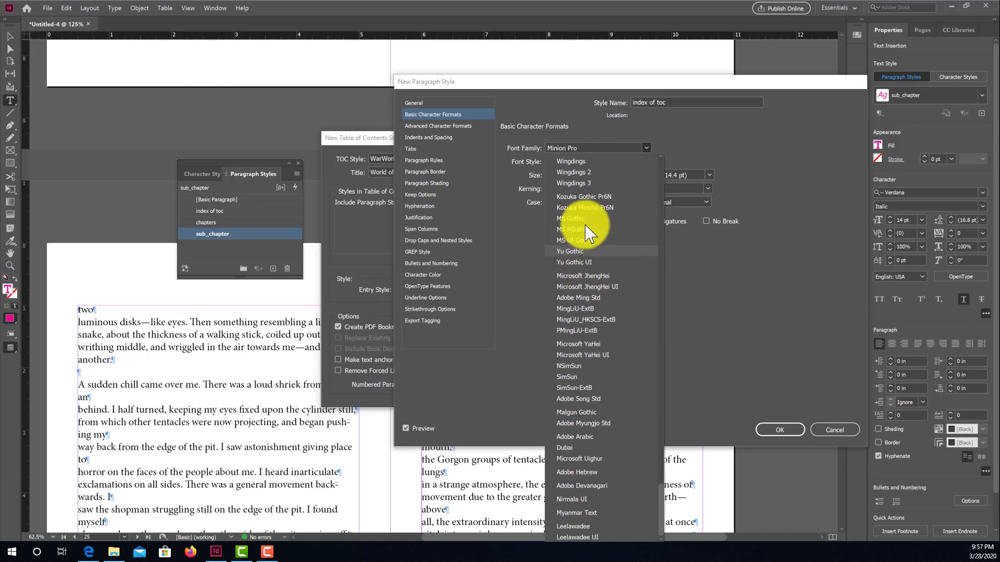
{"action": "key", "text": "Escape"}
{"action": "left_click", "coordinate": [646, 161]}
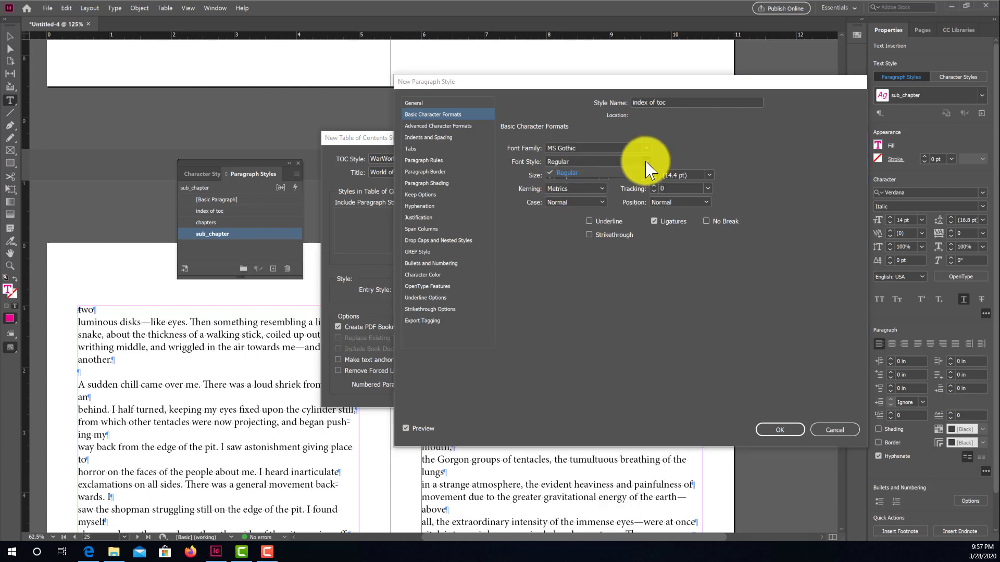
{"action": "left_click", "coordinate": [592, 175]}
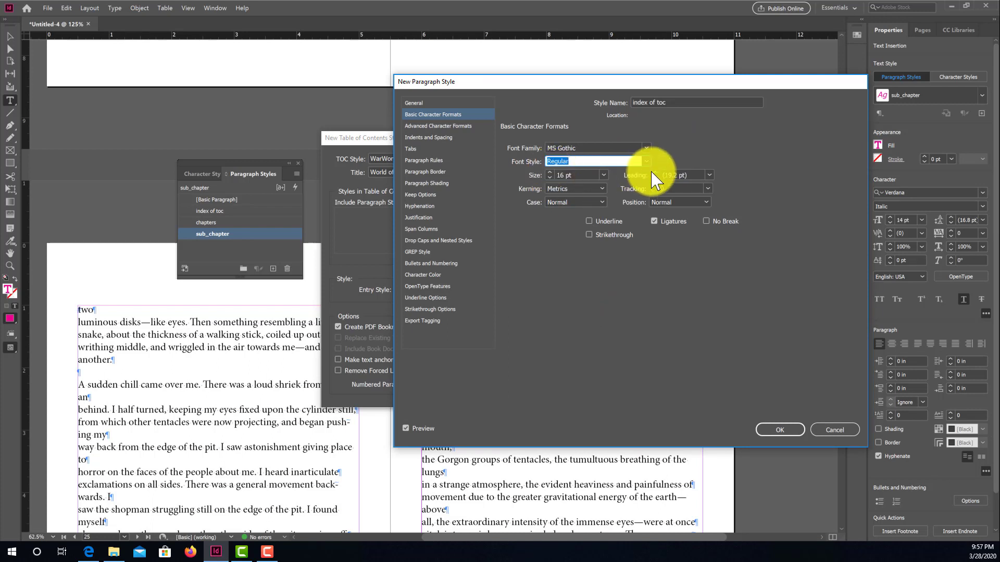
Set the title style's paragraph alignment to Center.
{"action": "left_click", "coordinate": [425, 137]}
{"action": "left_click", "coordinate": [630, 148]}
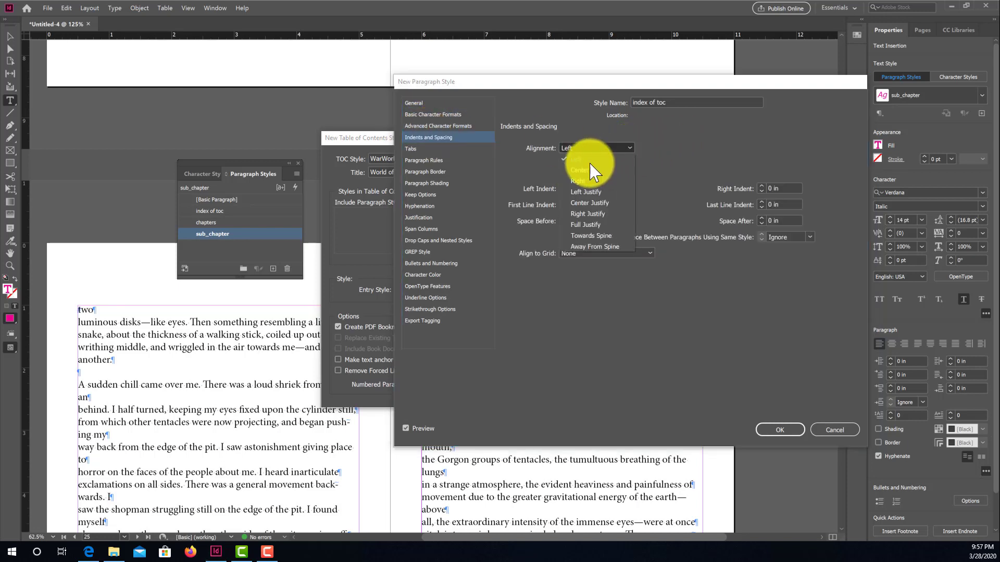
{"action": "left_click", "coordinate": [583, 163]}
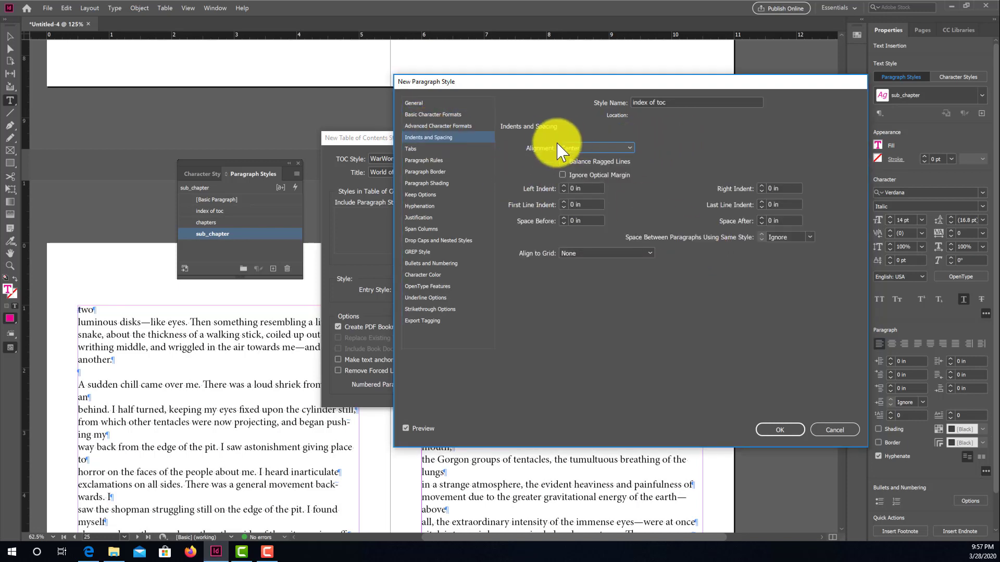
Turn on underline in the title style's basic character formats.
{"action": "left_click", "coordinate": [432, 126]}
{"action": "left_click", "coordinate": [433, 114]}
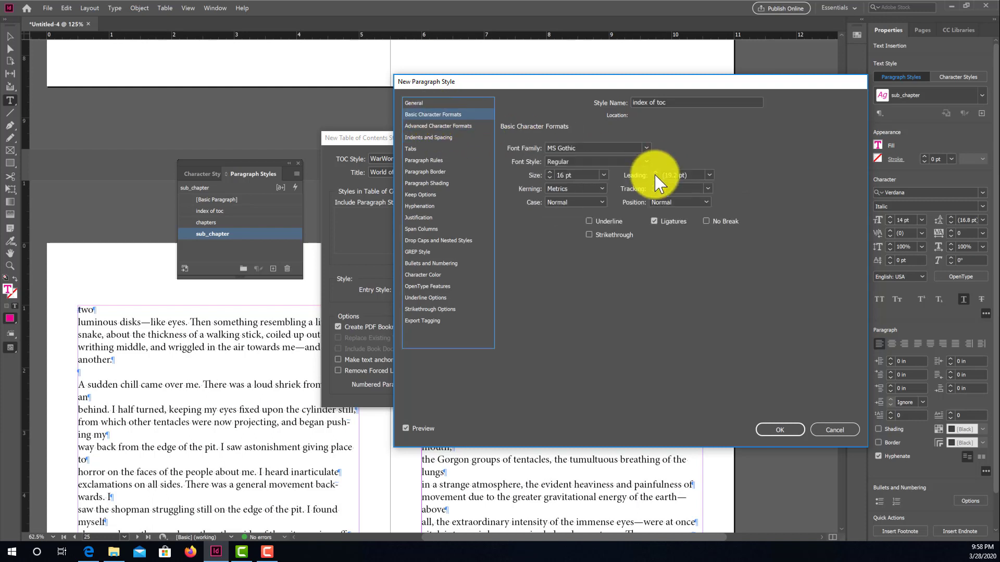
{"action": "left_click", "coordinate": [605, 222]}
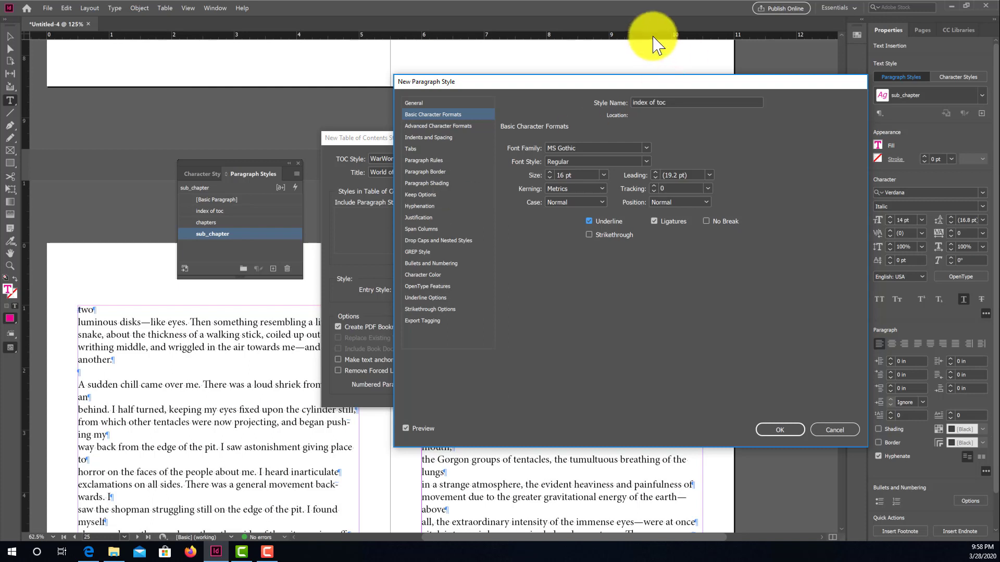
Set the title style's character color to the blue C=100 M=90 Y=10 K=0 swatch and save the paragraph style.
{"action": "left_click_drag", "start_coordinate": [633, 83], "coordinate": [546, 112]}
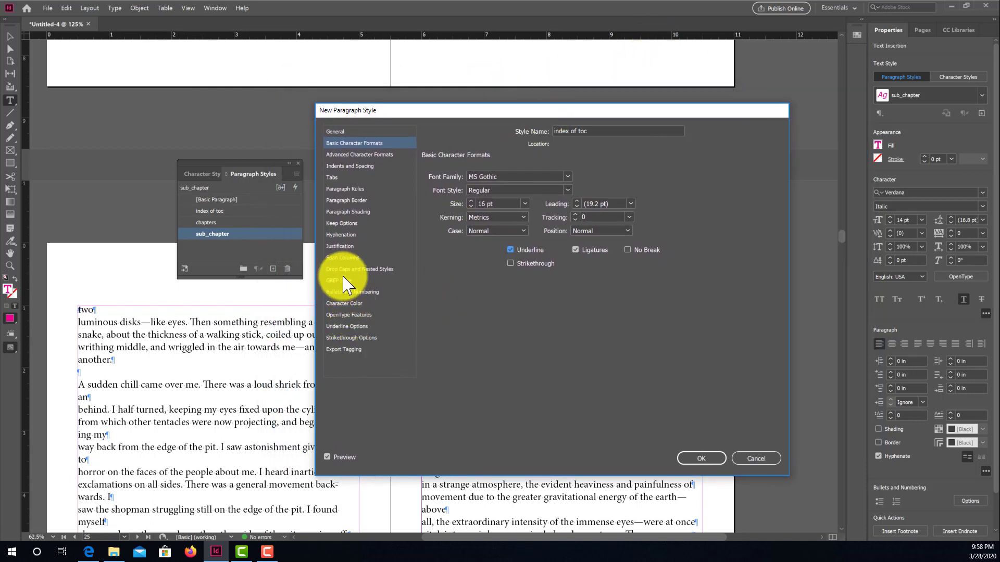
{"action": "left_click", "coordinate": [343, 304]}
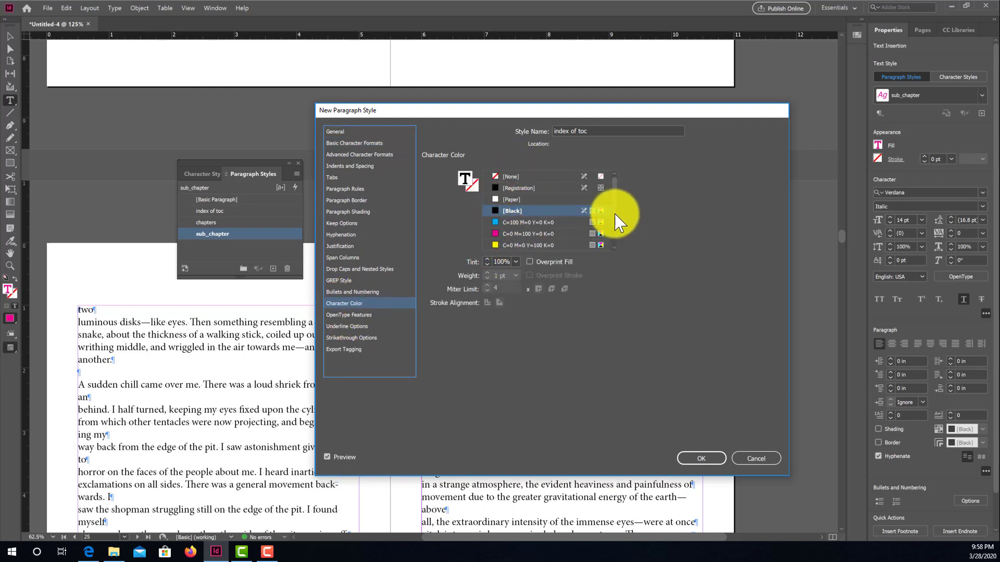
{"action": "scroll", "coordinate": [607, 218], "scroll_direction": "down", "scroll_amount": 1}
{"action": "left_click", "coordinate": [499, 245]}
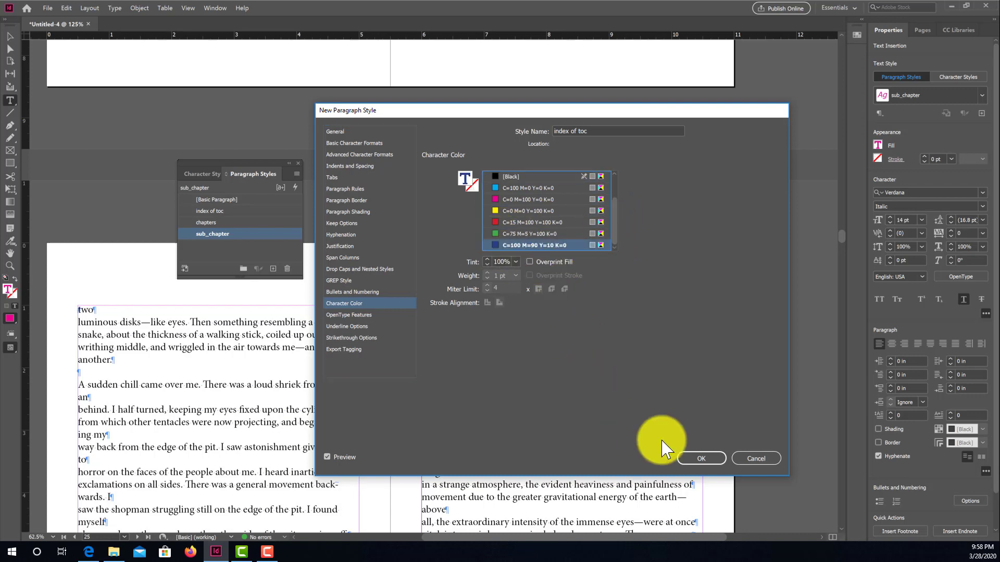
{"action": "left_click", "coordinate": [698, 458]}
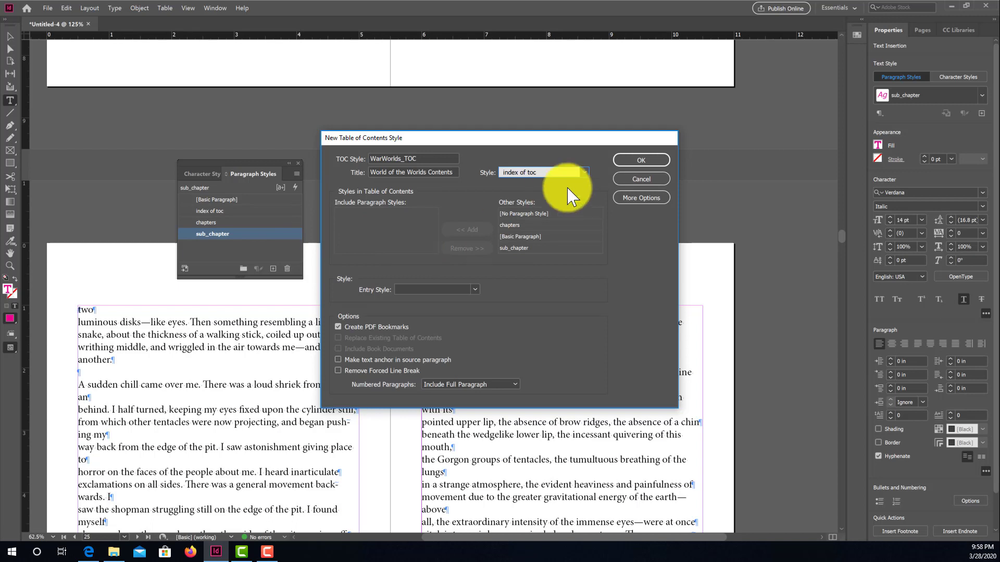
Include the chapters and sub_chapter paragraph styles in the table of contents style.
{"action": "left_click", "coordinate": [513, 226]}
{"action": "left_click", "coordinate": [471, 231]}
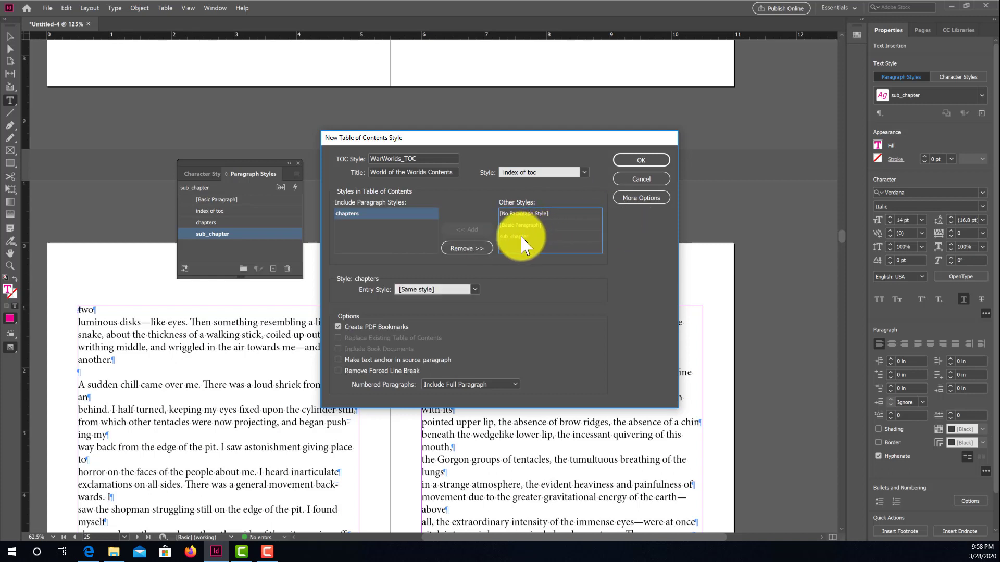
{"action": "left_click", "coordinate": [523, 238]}
{"action": "left_click", "coordinate": [473, 230]}
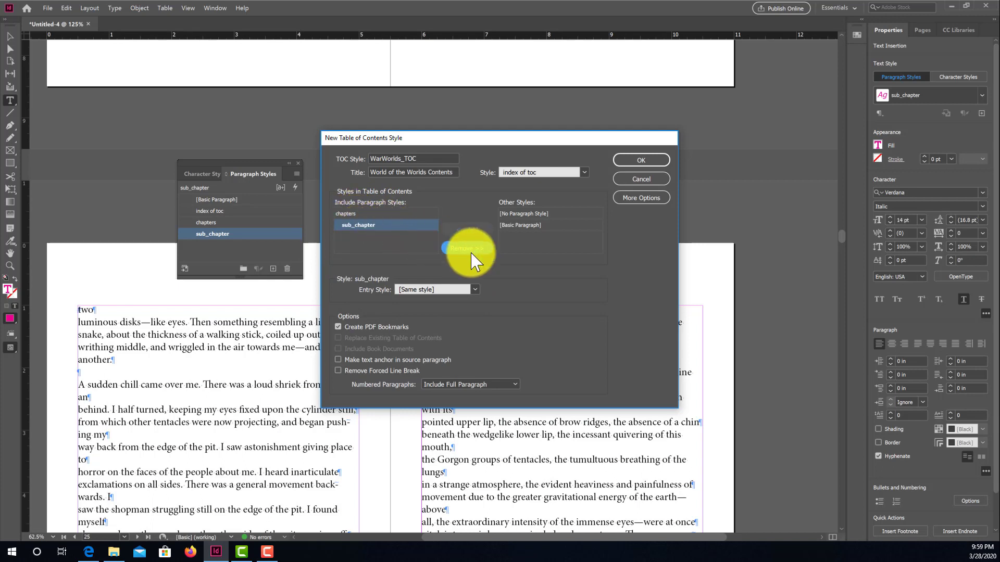
Create a new paragraph style as the entry style for the chapters level of the table of contents.
{"action": "left_click", "coordinate": [475, 290]}
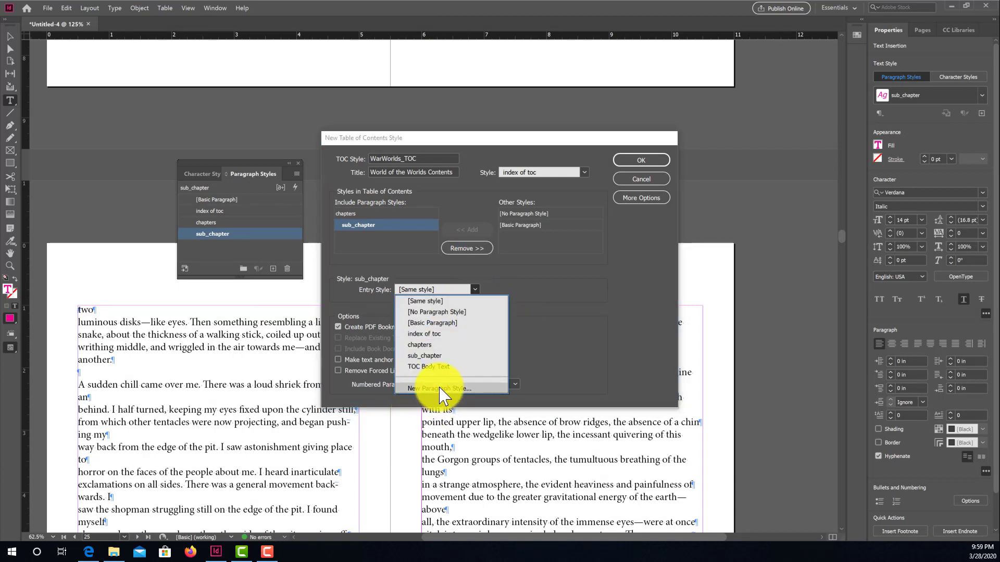
{"action": "left_click", "coordinate": [352, 214]}
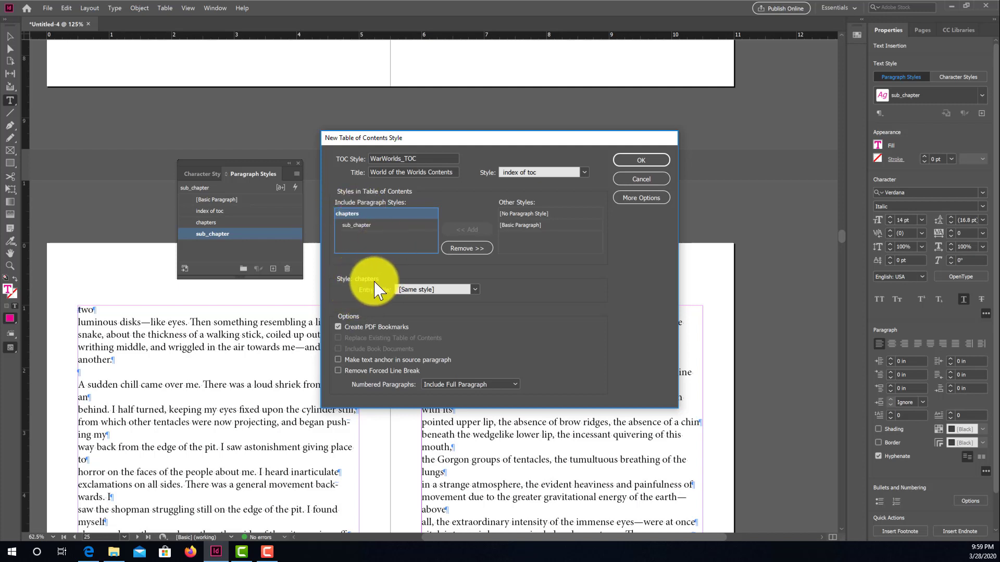
{"action": "left_click", "coordinate": [475, 289]}
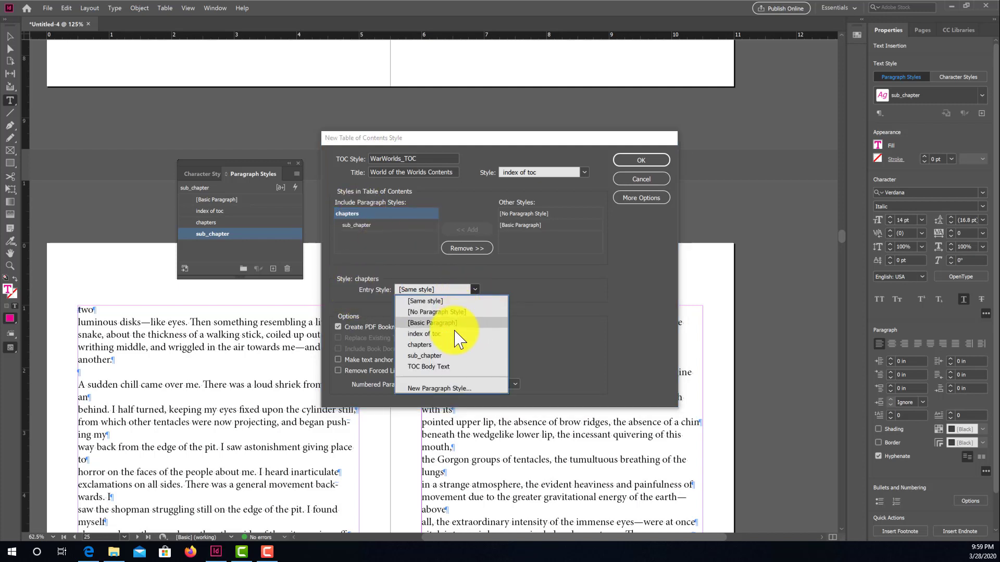
{"action": "left_click", "coordinate": [441, 389]}
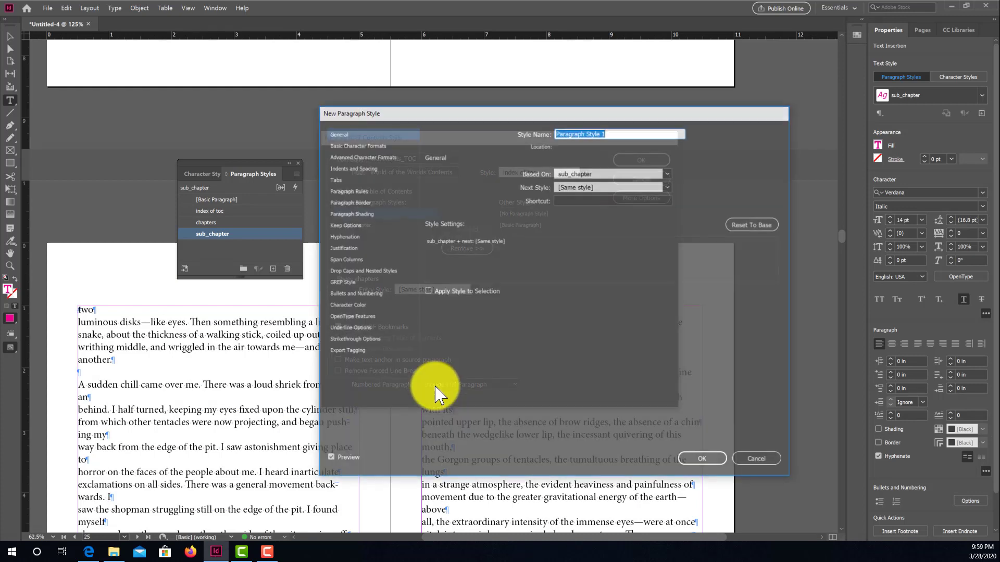
Set the chapters entry style's basic character formats to Arial Narrow, 12 pt, with underline off.
{"action": "left_click", "coordinate": [369, 143]}
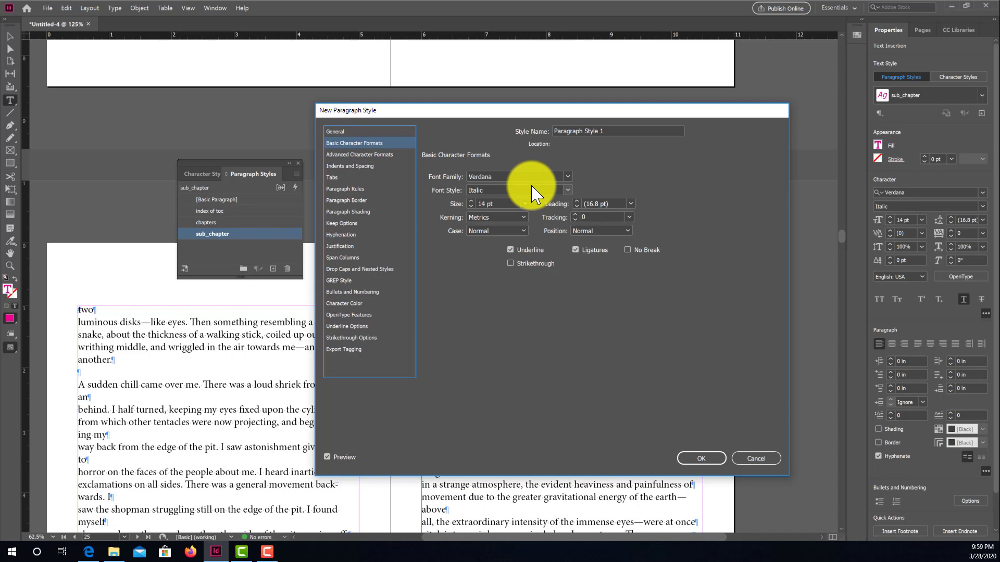
{"action": "left_click", "coordinate": [567, 177]}
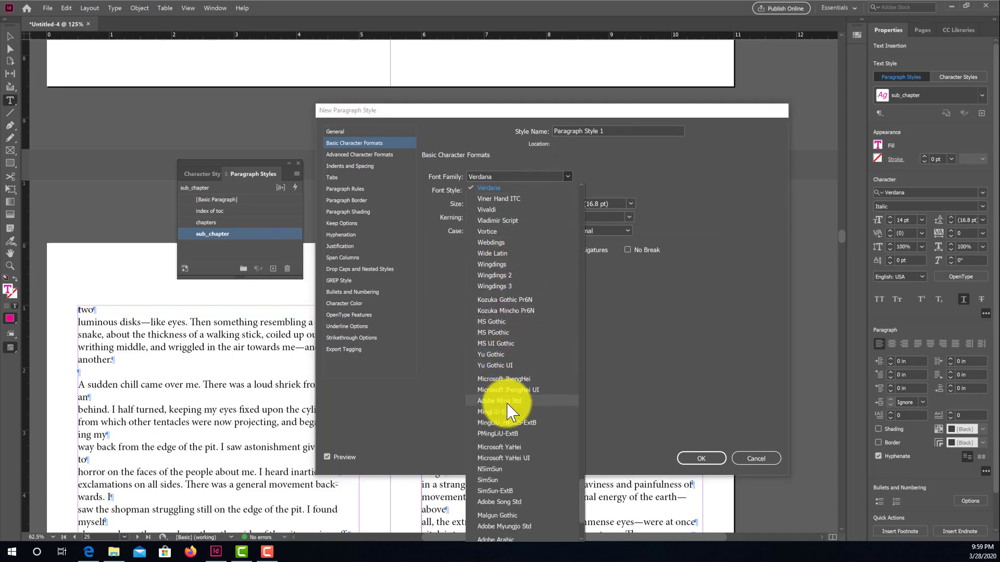
{"action": "scroll", "coordinate": [516, 261], "scroll_direction": "up", "scroll_amount": 20}
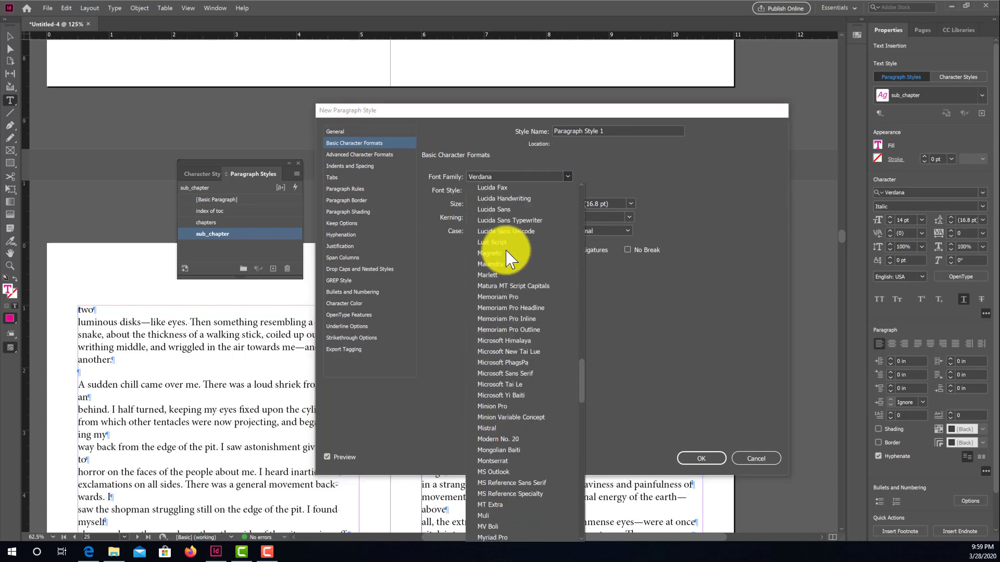
{"action": "left_click", "coordinate": [486, 265]}
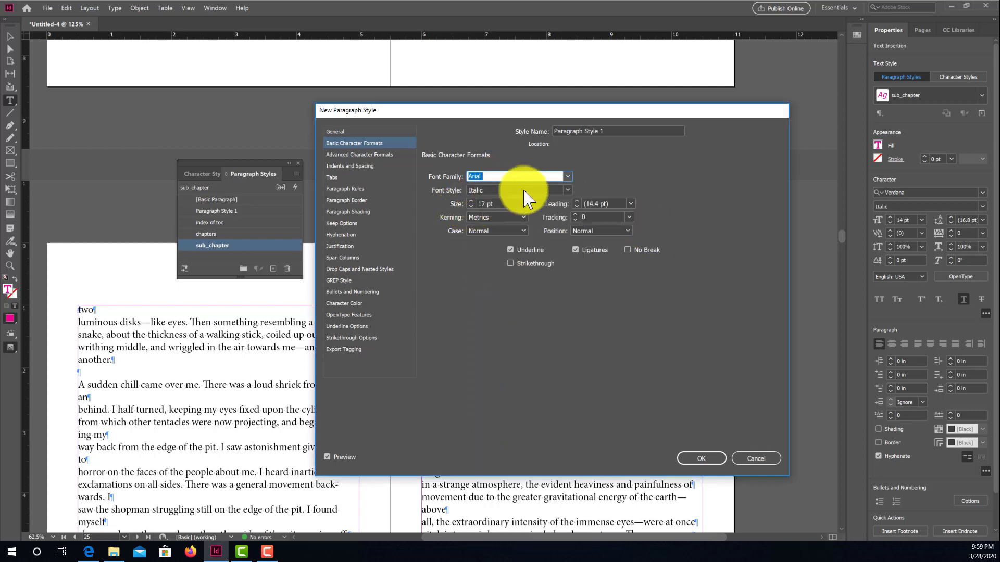
{"action": "left_click", "coordinate": [568, 190]}
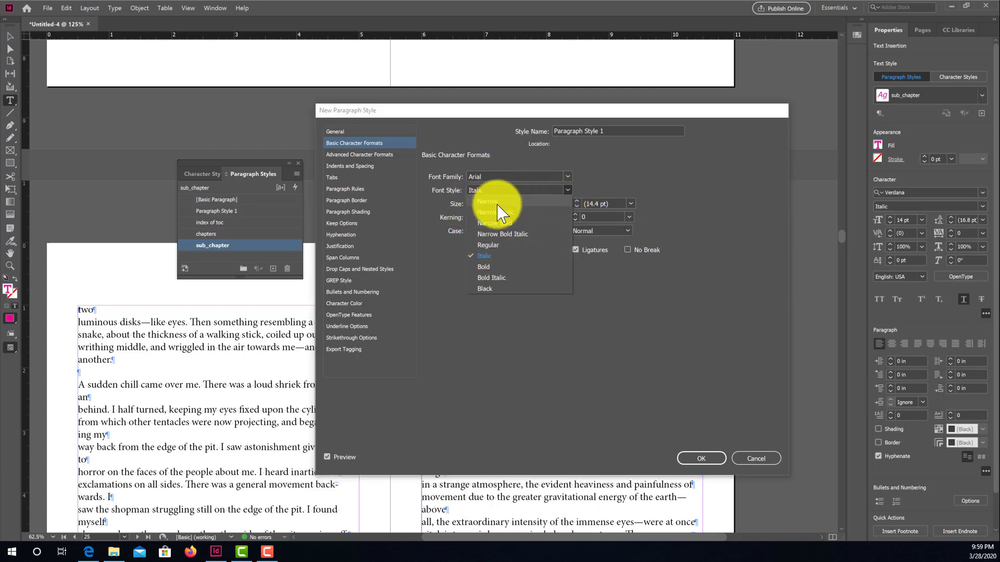
{"action": "left_click", "coordinate": [496, 203]}
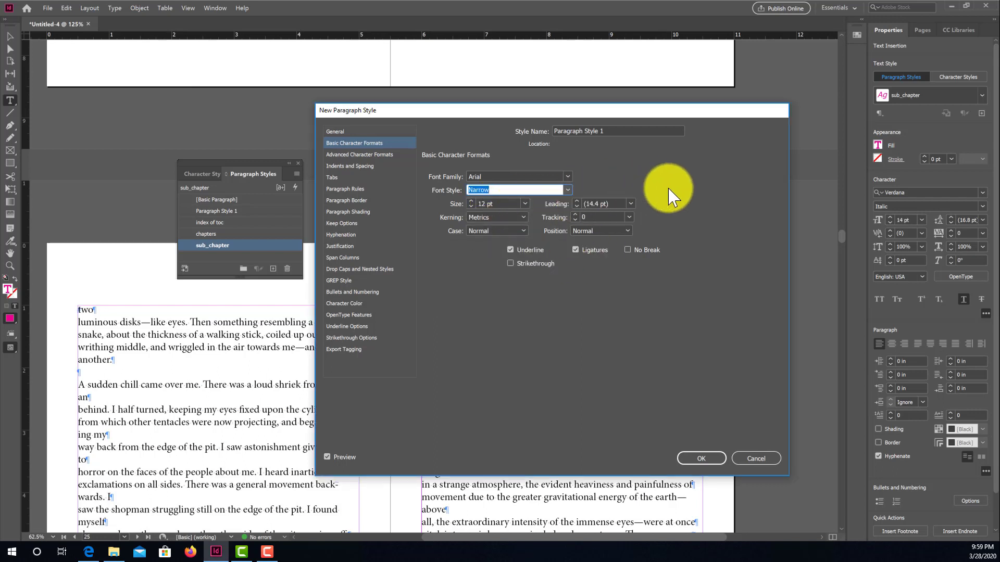
{"action": "left_click", "coordinate": [517, 250]}
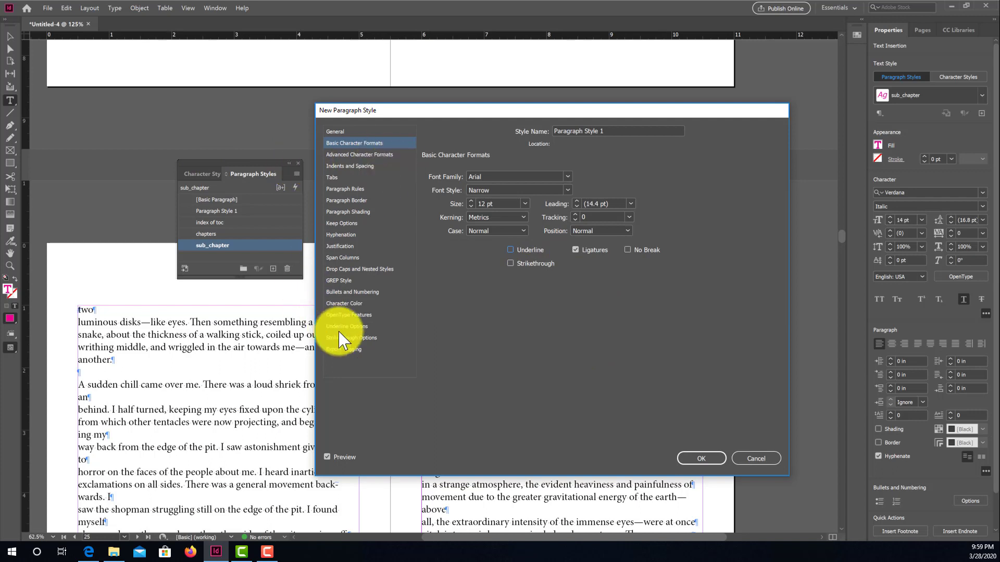
Set the chapters entry style's character color to [Black].
{"action": "left_click", "coordinate": [345, 303]}
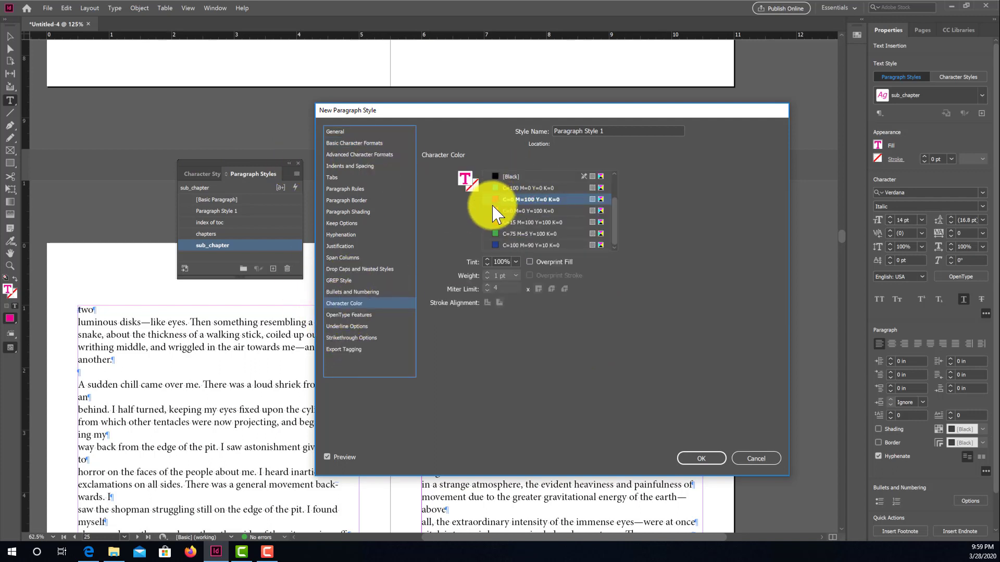
{"action": "left_click", "coordinate": [498, 177]}
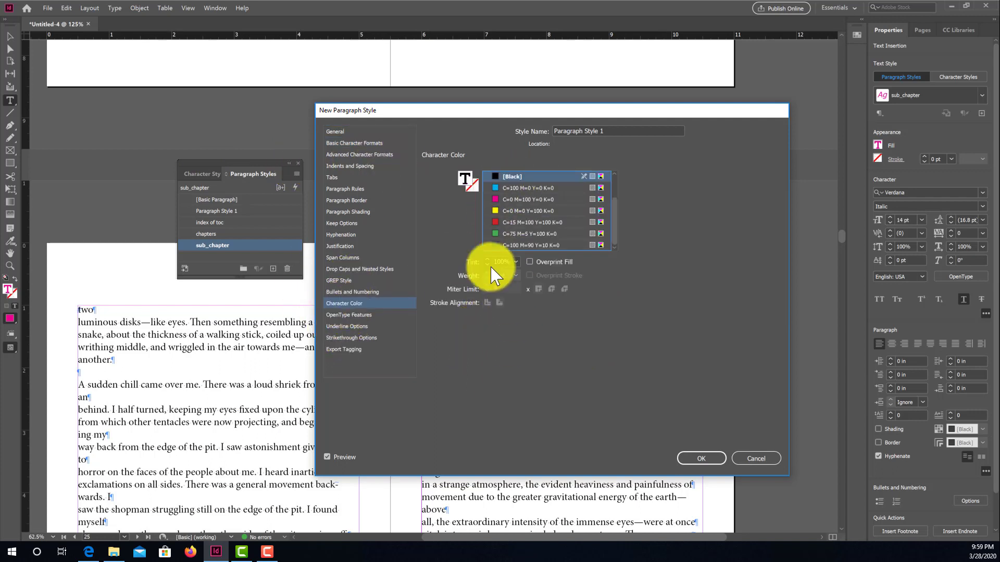
{"action": "left_click", "coordinate": [348, 291]}
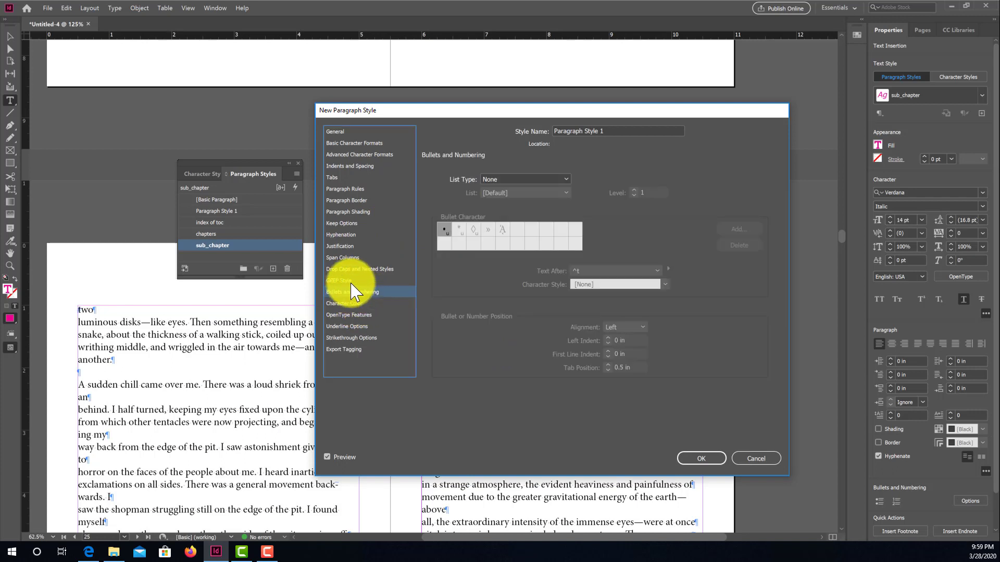
{"action": "left_click", "coordinate": [352, 133]}
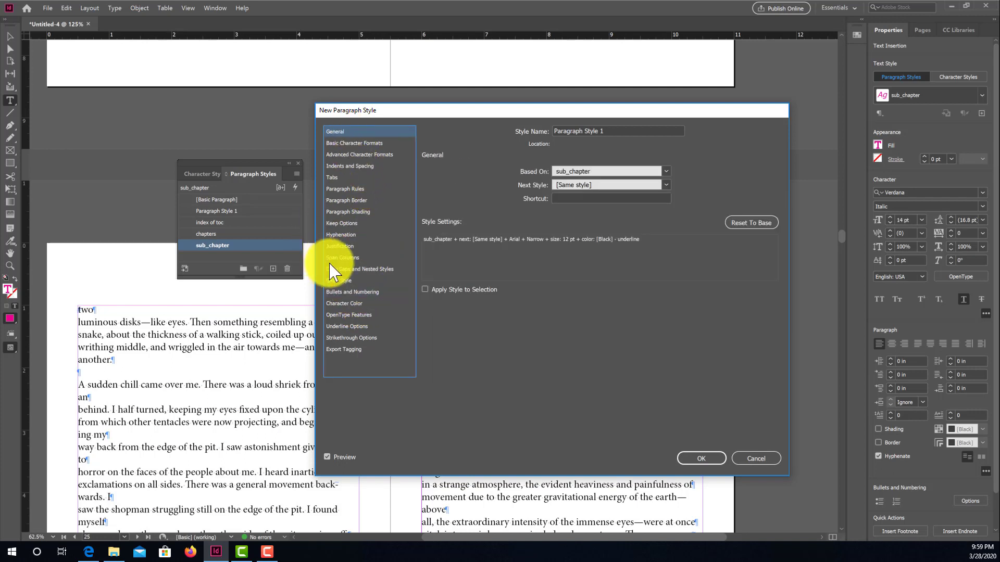
Add a right-aligned tab stop at 4 in with a period leader to the chapters entry style and save the paragraph style.
{"action": "left_click", "coordinate": [336, 178]}
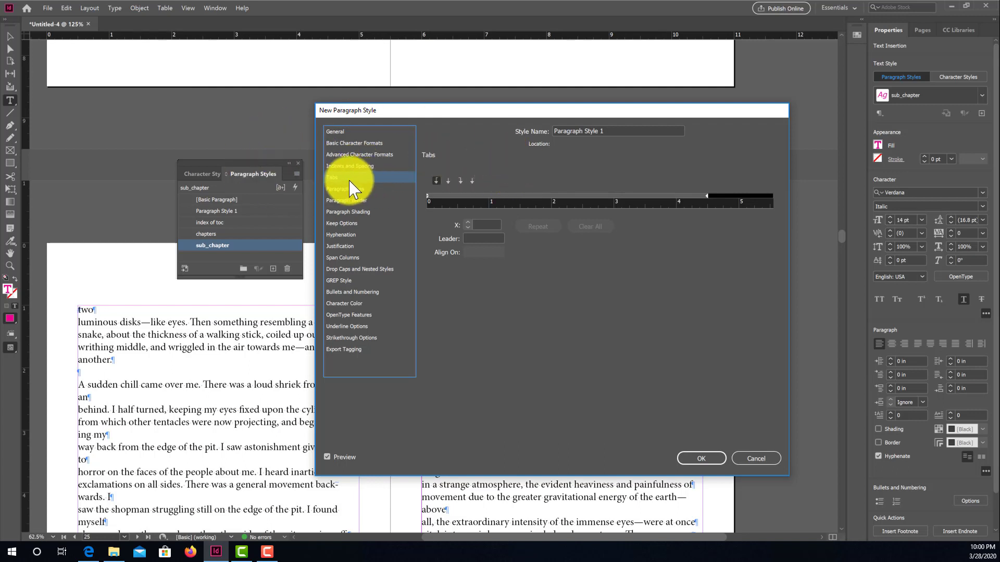
{"action": "left_click", "coordinate": [460, 181]}
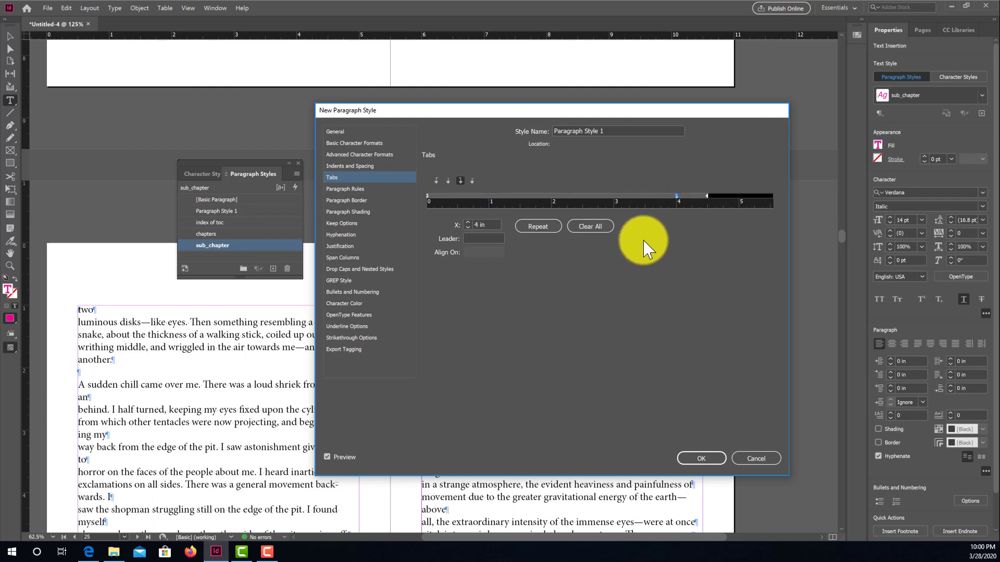
{"action": "left_click", "coordinate": [475, 238]}
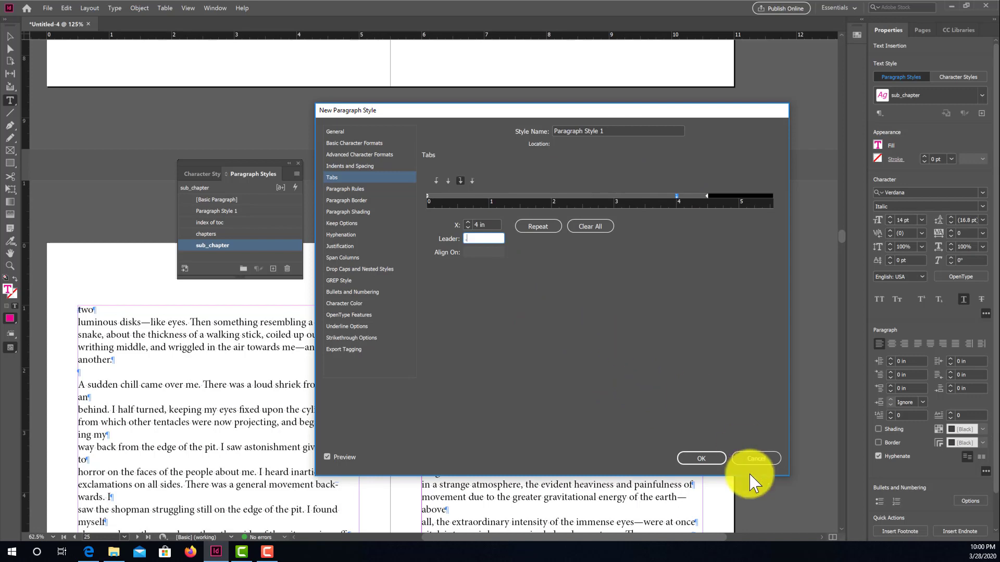
{"action": "left_click", "coordinate": [703, 458]}
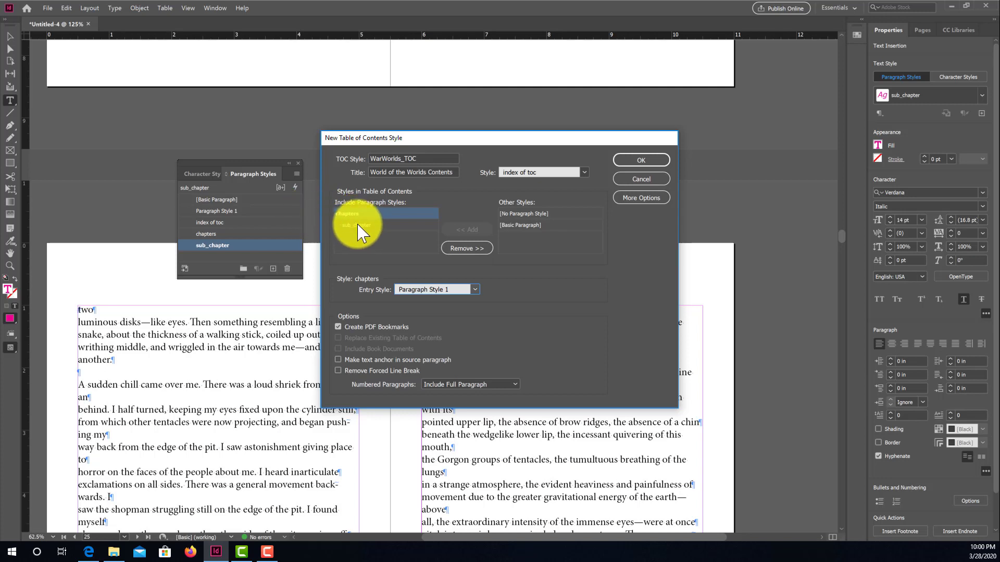
{"action": "left_click", "coordinate": [513, 237]}
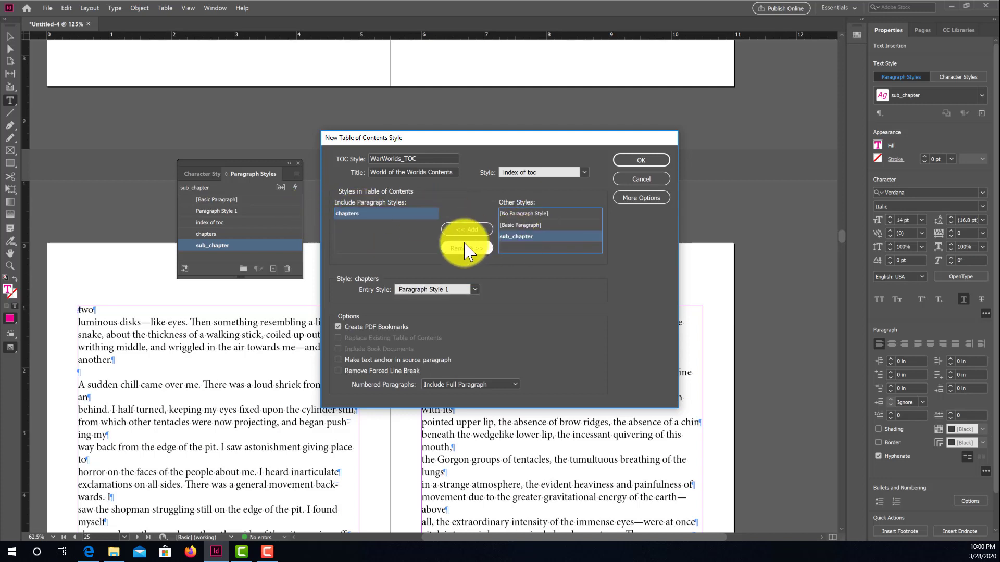
{"action": "left_click", "coordinate": [474, 230]}
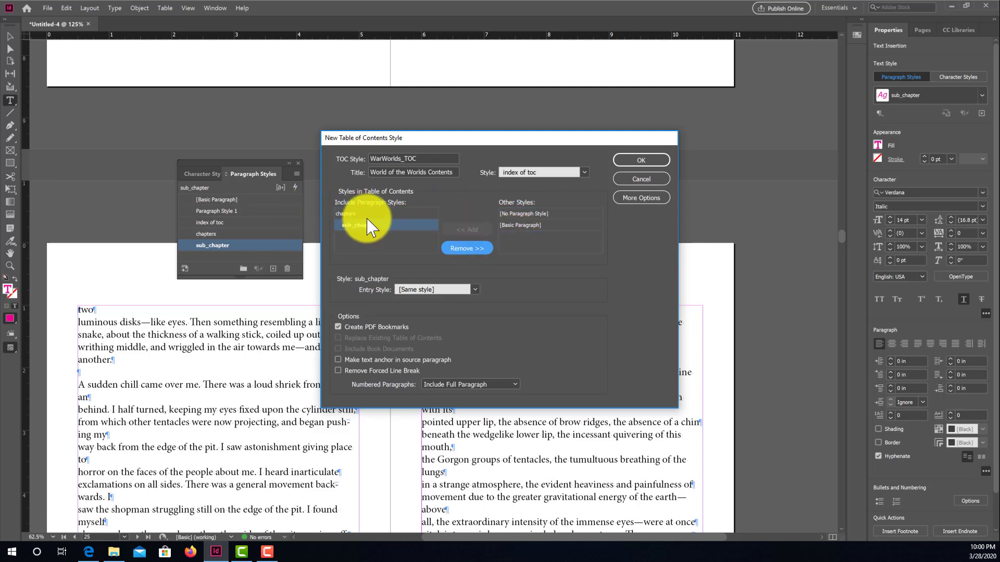
{"action": "left_click", "coordinate": [476, 290]}
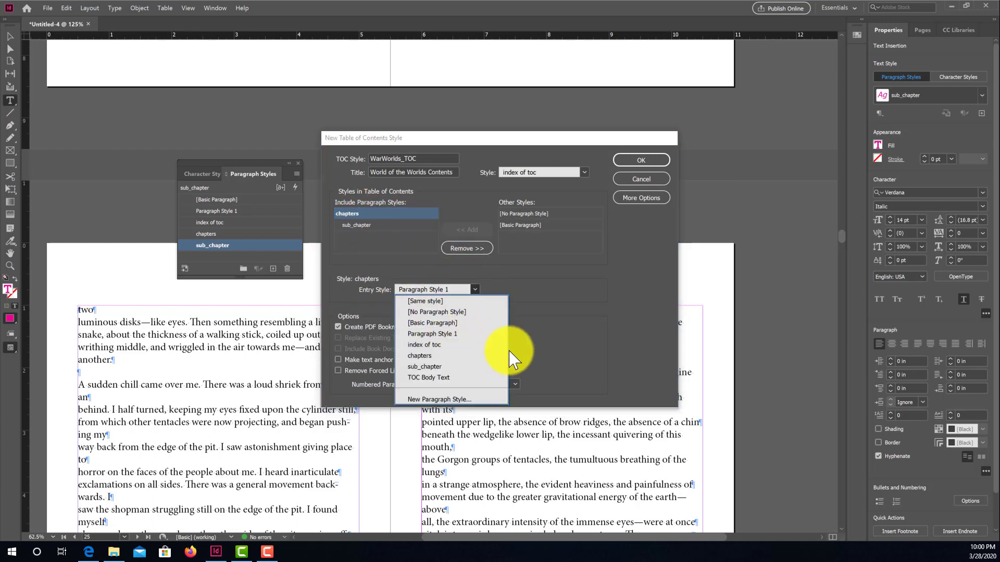
{"action": "left_click", "coordinate": [552, 286]}
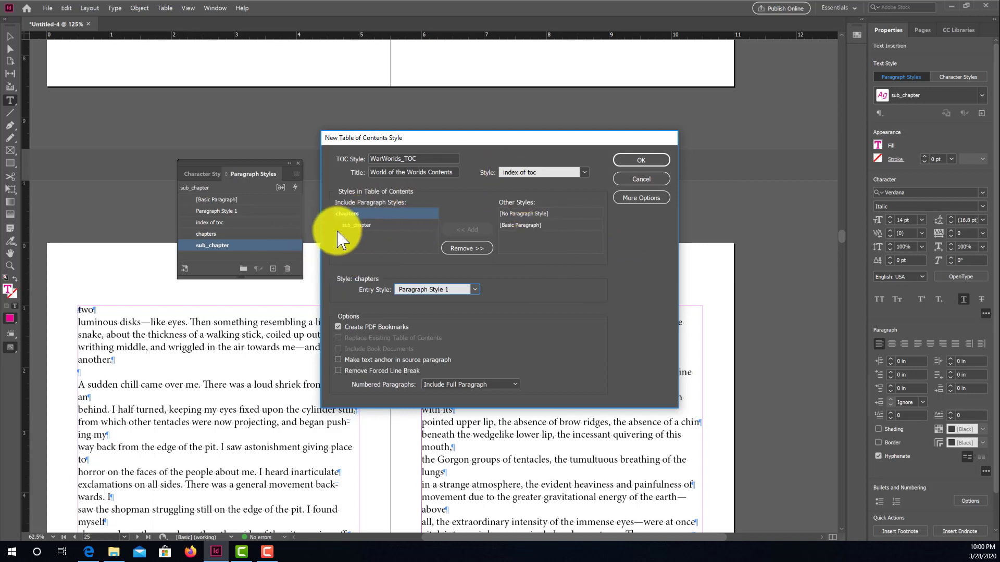
Create a new entry style for the sub_chapter level, named subheading_in_toc and based on [No Paragraph Style].
{"action": "left_click", "coordinate": [370, 225]}
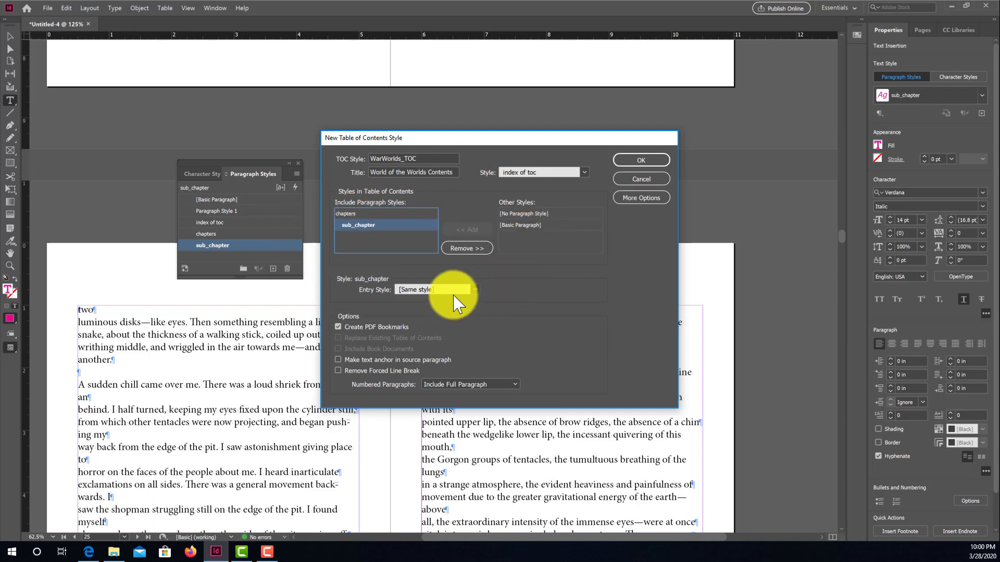
{"action": "left_click", "coordinate": [471, 289]}
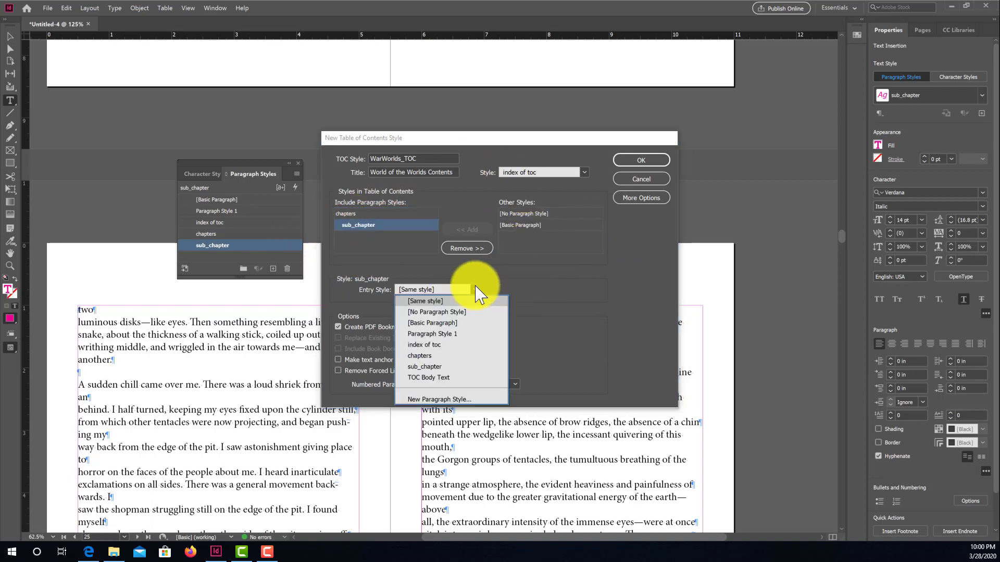
{"action": "left_click", "coordinate": [459, 400]}
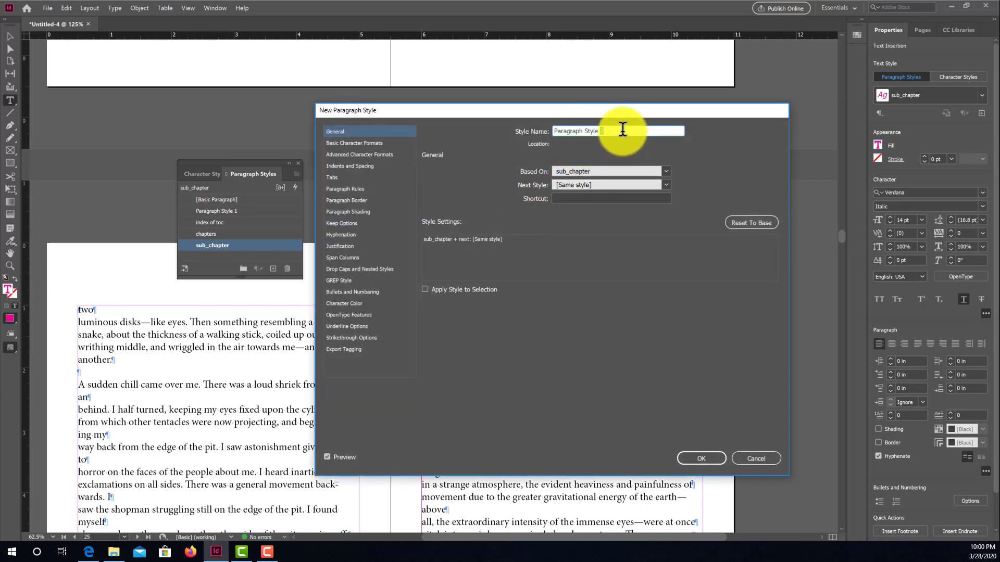
{"action": "left_click_drag", "start_coordinate": [624, 129], "coordinate": [554, 130]}
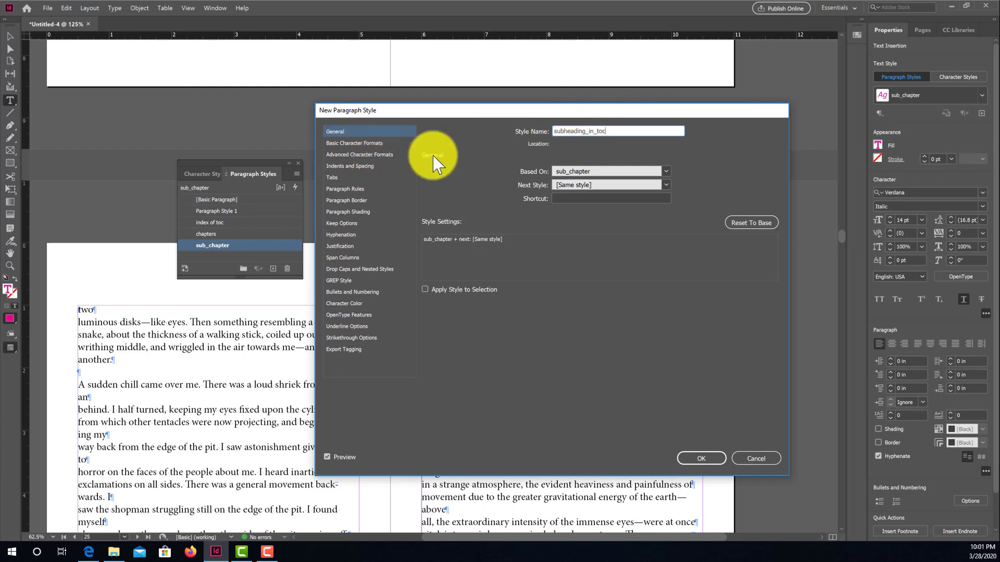
{"action": "left_click", "coordinate": [667, 172]}
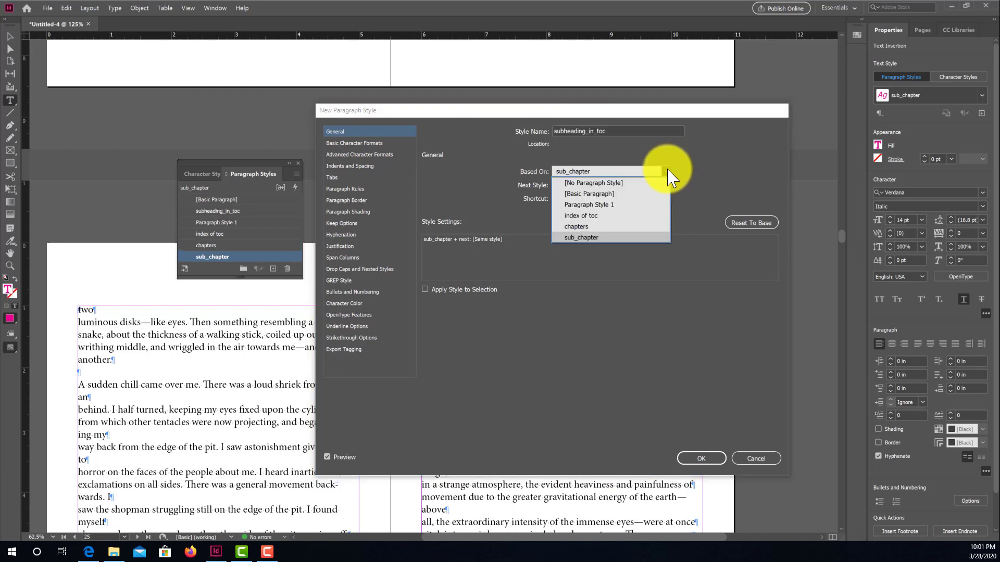
{"action": "left_click", "coordinate": [592, 183]}
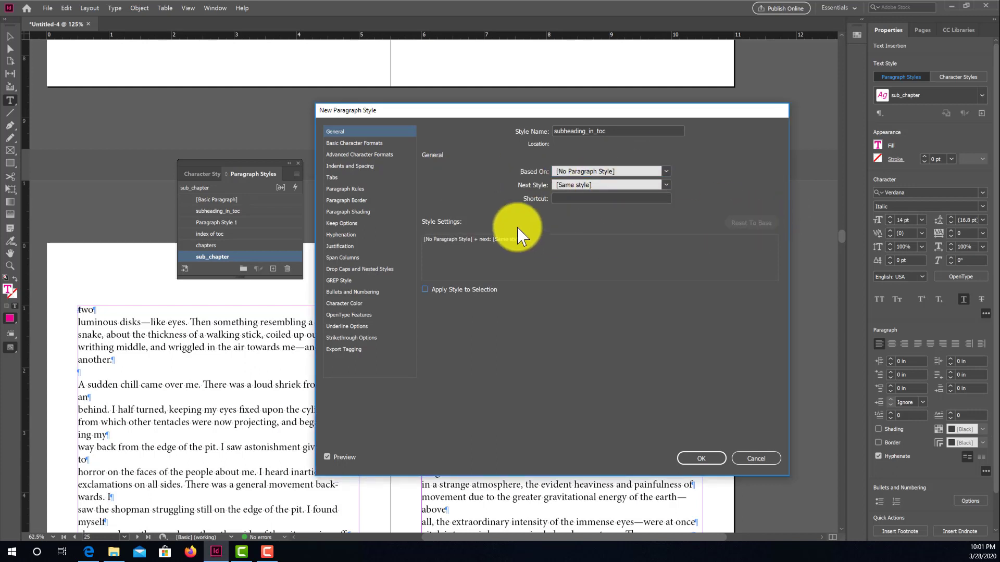
Add a right-aligned tab stop at about 3.47 in with a + leader to subheading_in_toc and save the paragraph style.
{"action": "left_click", "coordinate": [345, 143]}
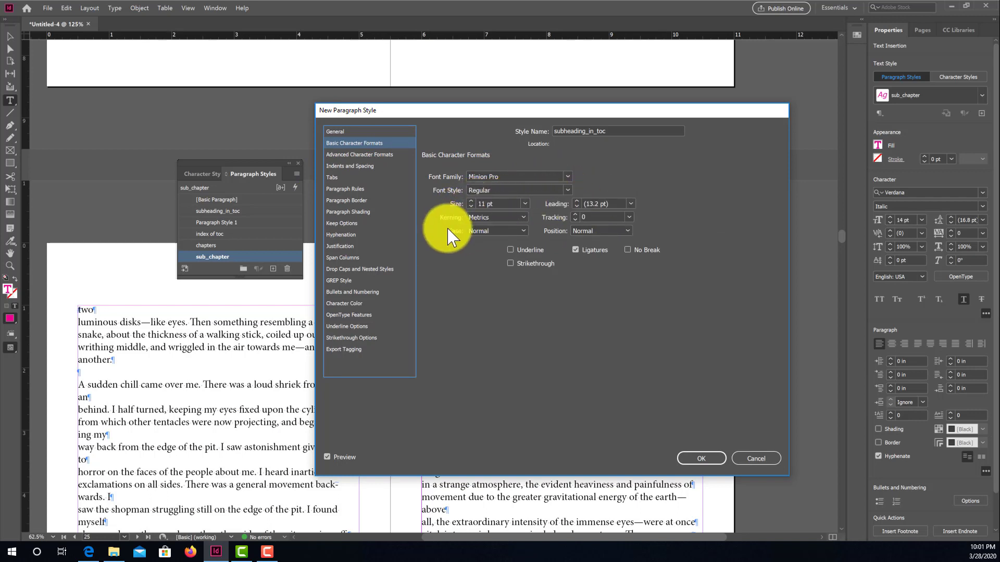
{"action": "left_click", "coordinate": [344, 304]}
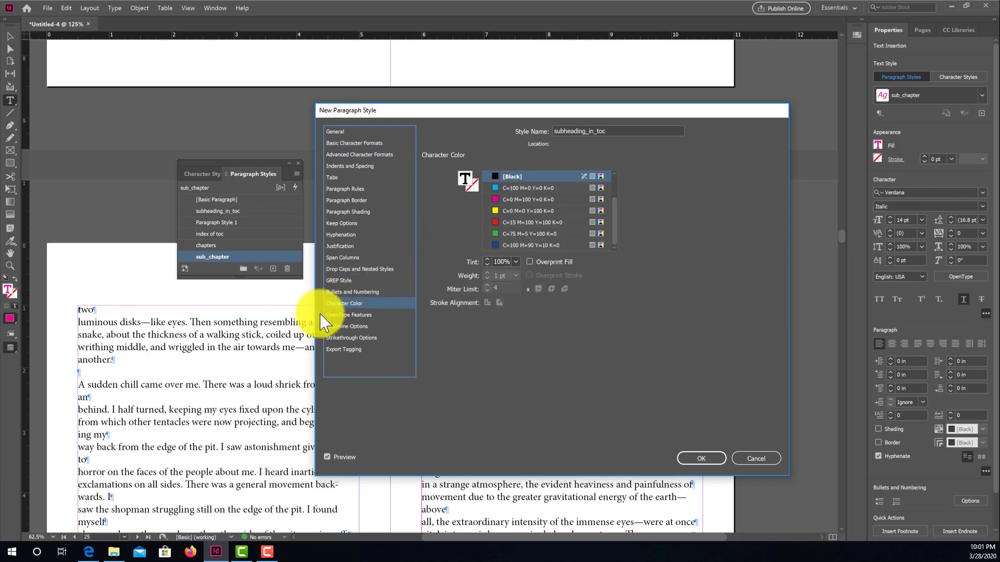
{"action": "left_click", "coordinate": [331, 178]}
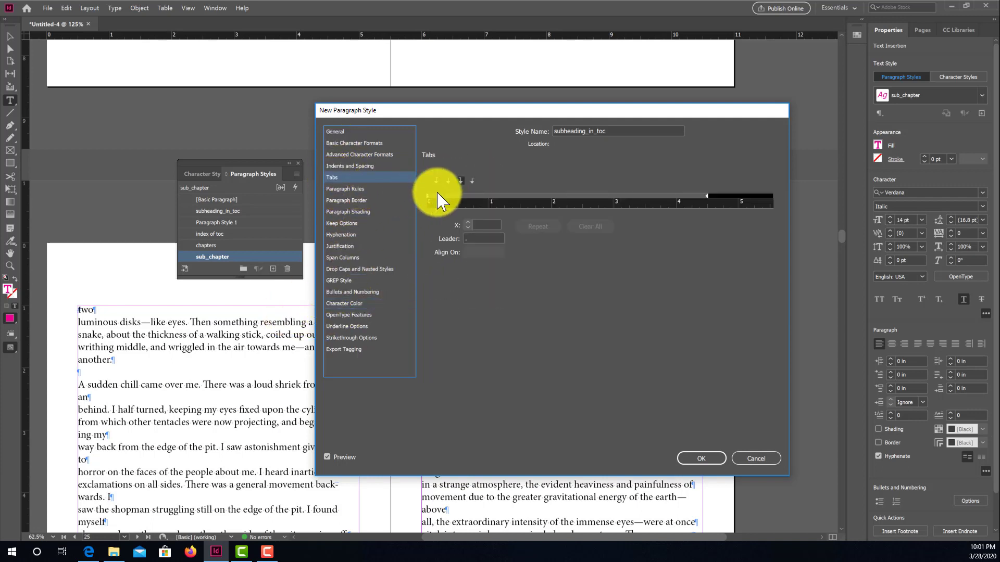
{"action": "left_click", "coordinate": [460, 180]}
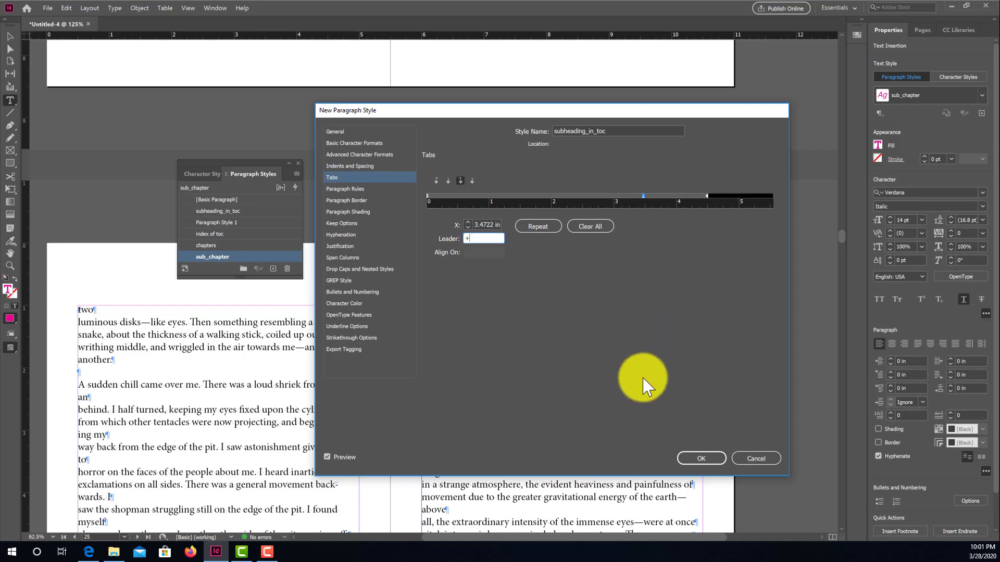
{"action": "left_click", "coordinate": [702, 459]}
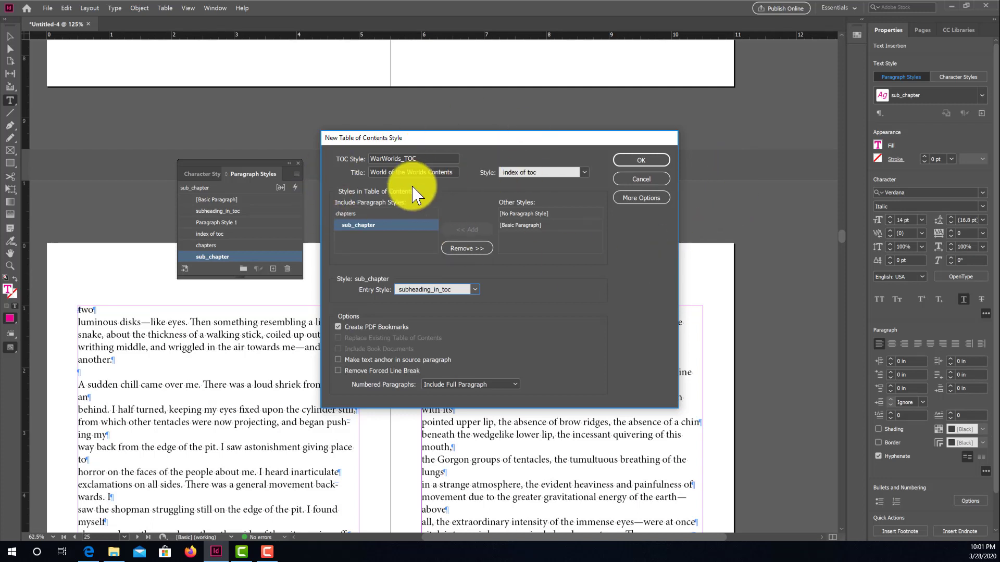
{"action": "left_click", "coordinate": [357, 213]}
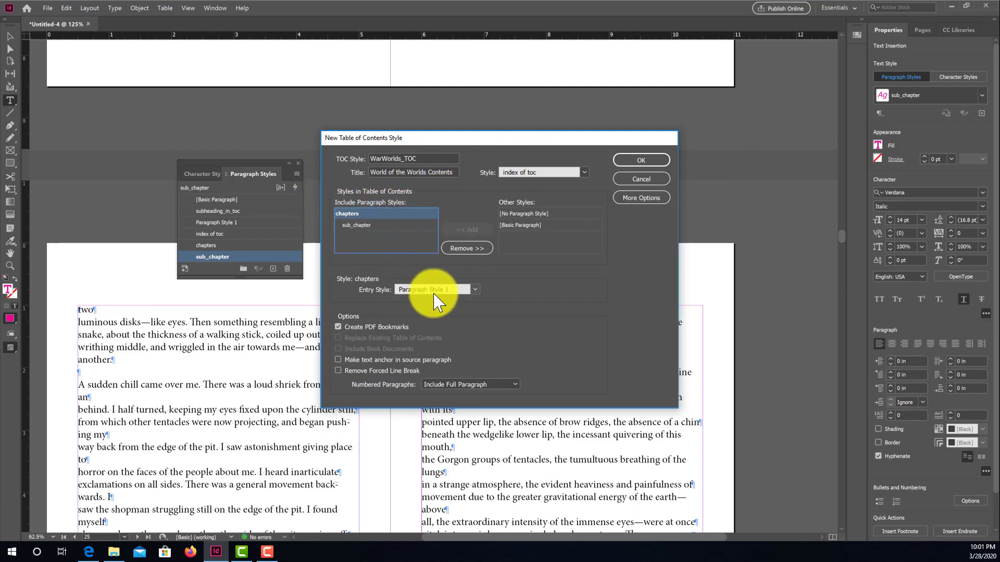
Create a new entry style for the chapters level, named chapters_inTOC and based on Paragraph Style 1.
{"action": "left_click", "coordinate": [362, 225]}
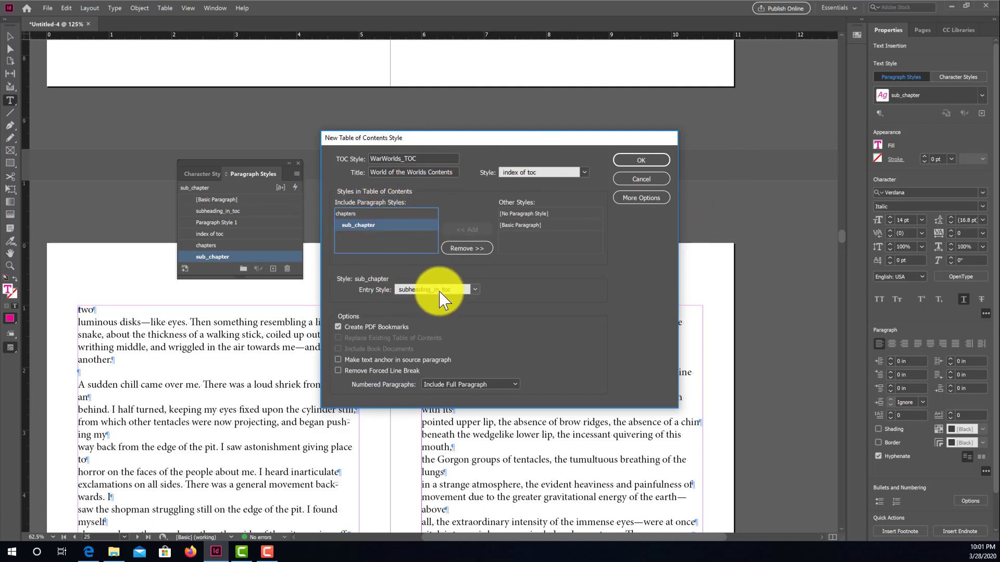
{"action": "left_click", "coordinate": [358, 213]}
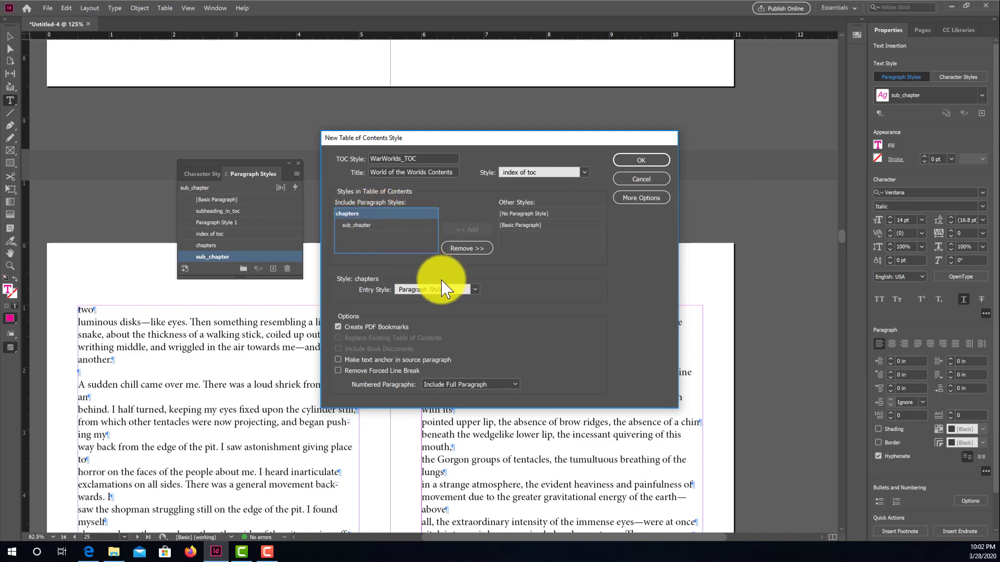
{"action": "left_click", "coordinate": [475, 290]}
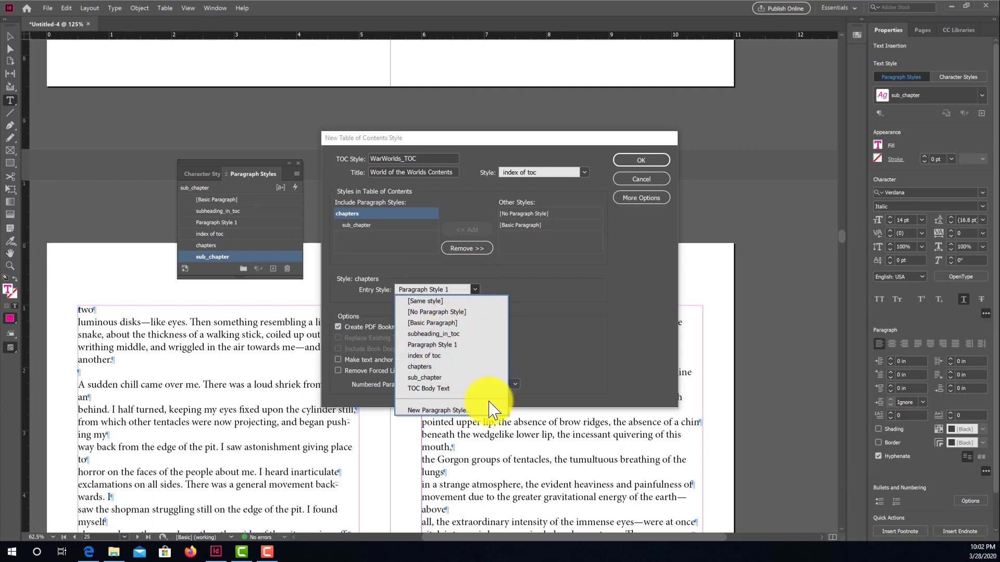
{"action": "left_click", "coordinate": [459, 411]}
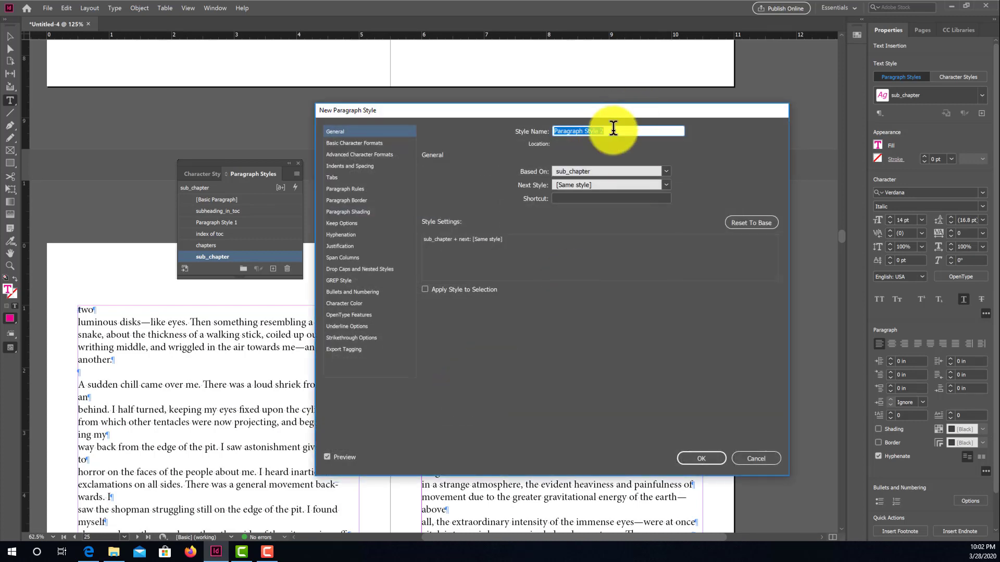
{"action": "left_click", "coordinate": [616, 131]}
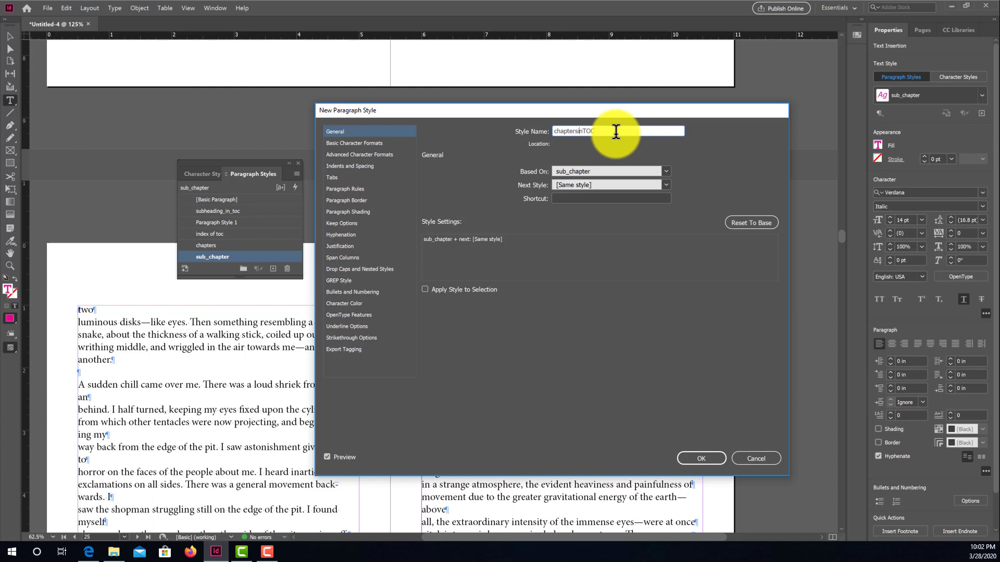
{"action": "left_click", "coordinate": [665, 172]}
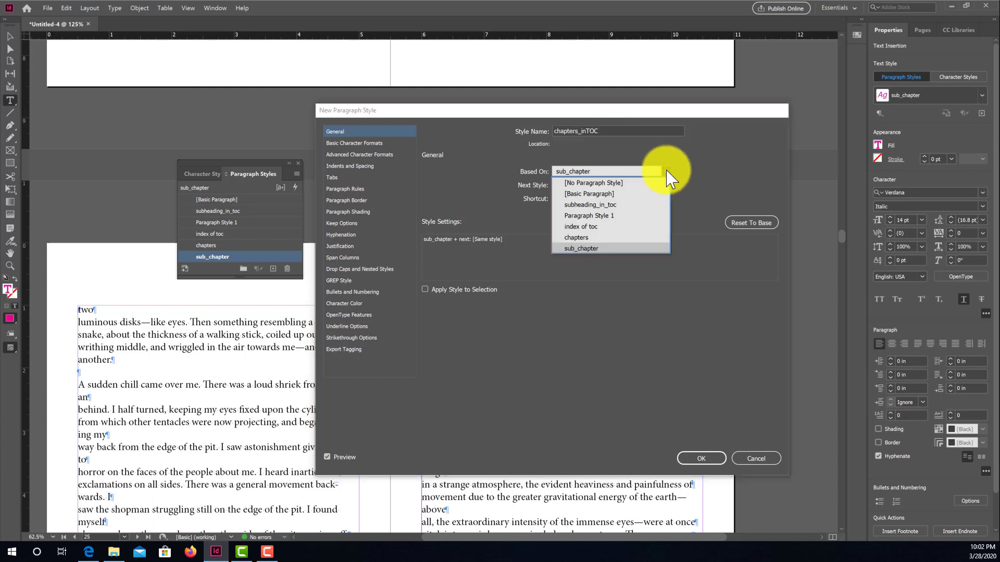
{"action": "left_click", "coordinate": [604, 215]}
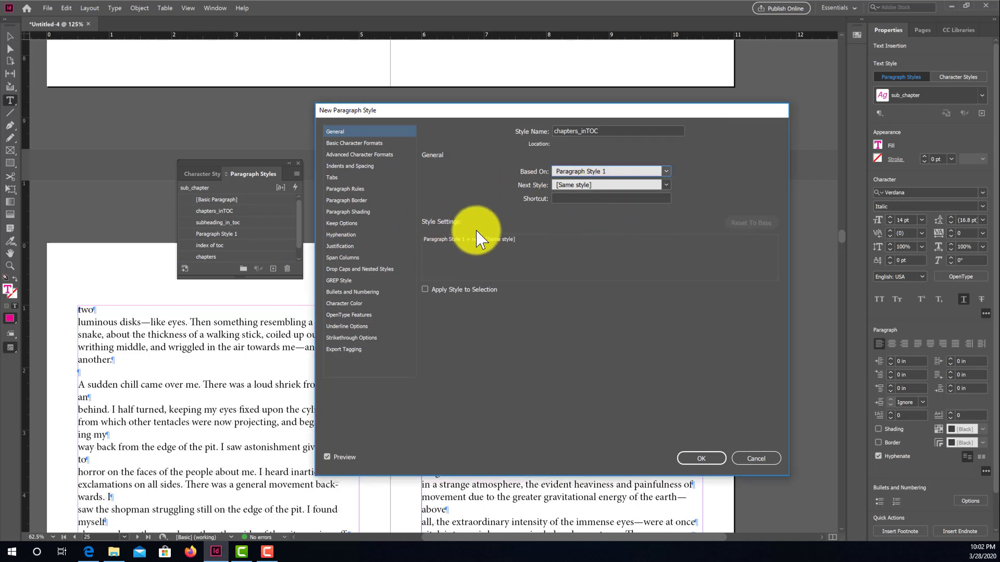
Enter a period as the tab leader for chapters_inTOC, review its spacing and basic character formats, and save the paragraph style.
{"action": "left_click", "coordinate": [334, 177]}
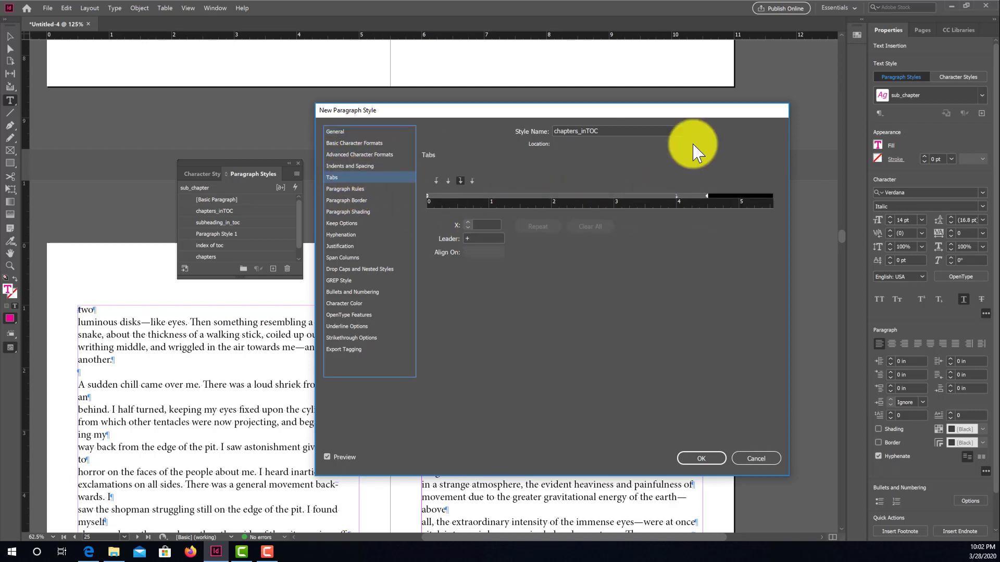
{"action": "left_click", "coordinate": [475, 238]}
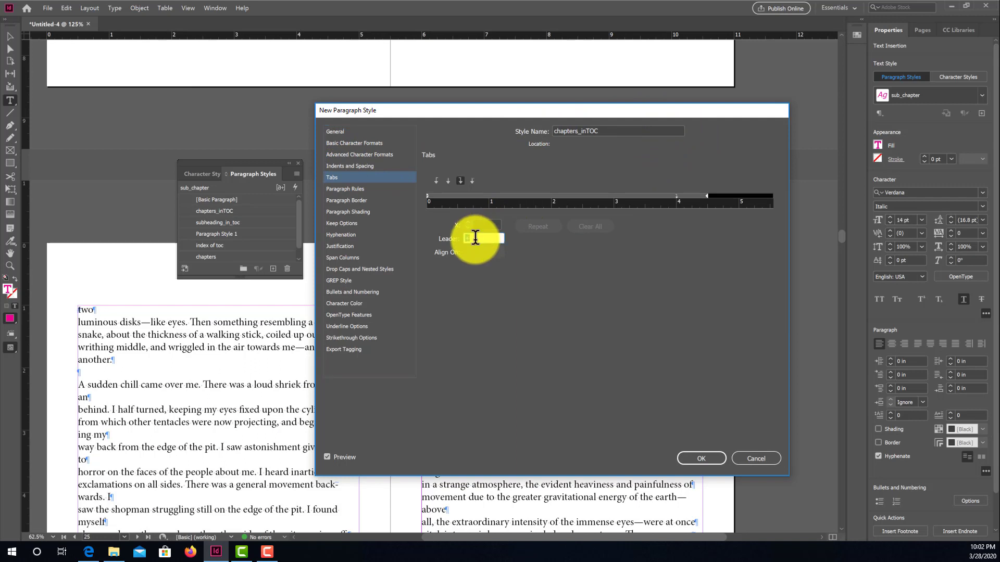
{"action": "type", "text": "."}
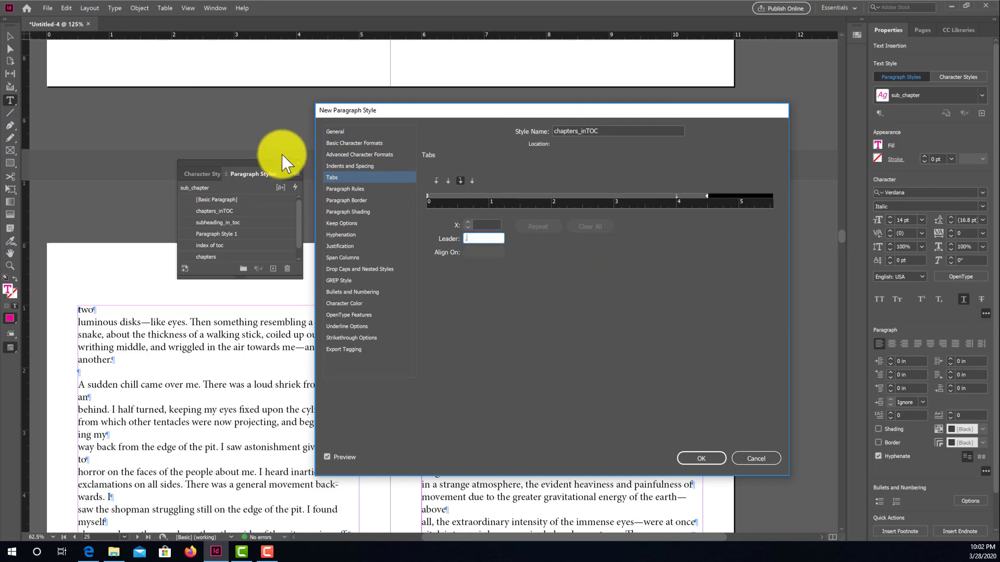
{"action": "left_click", "coordinate": [360, 167]}
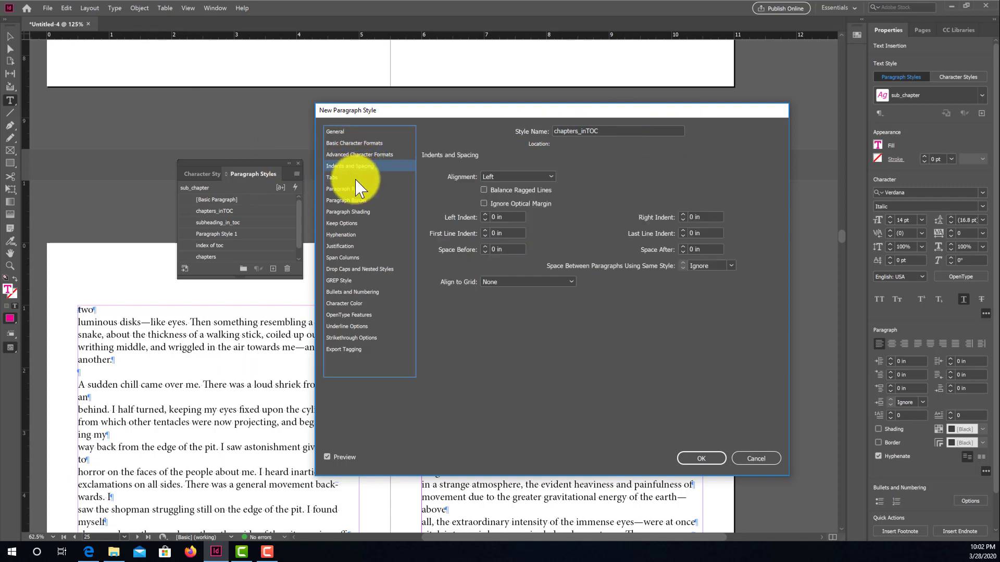
{"action": "left_click", "coordinate": [339, 177]}
{"action": "left_click", "coordinate": [342, 143]}
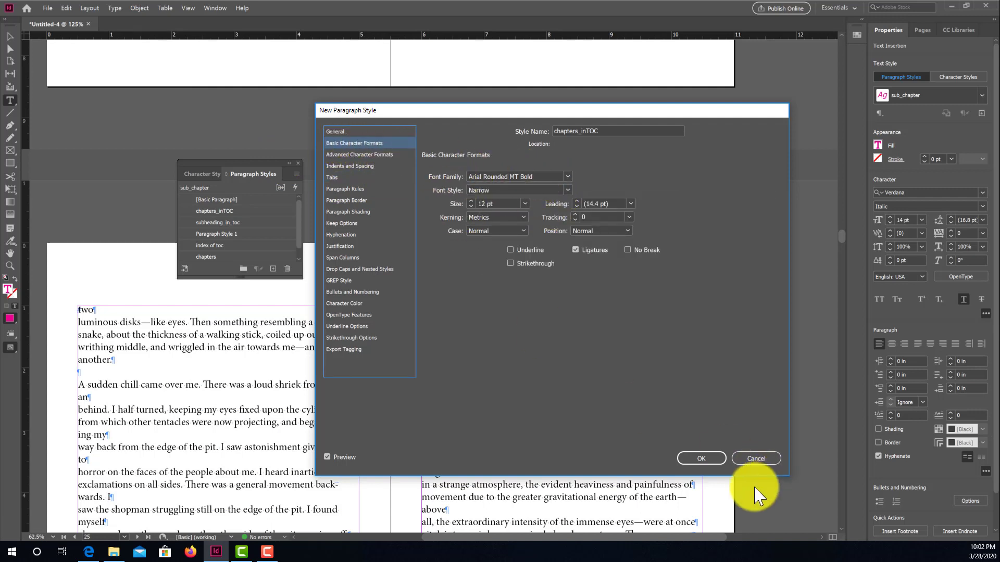
{"action": "left_click", "coordinate": [701, 460]}
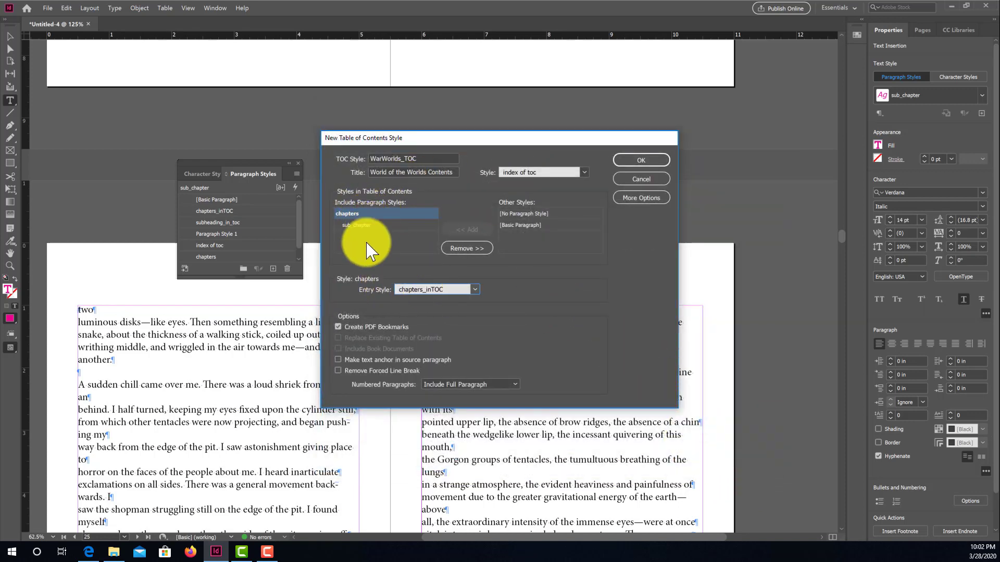
Check the entry styles assigned to sub_chapter and chapters, then save the WarWorlds_TOC table of contents style.
{"action": "left_click", "coordinate": [354, 225]}
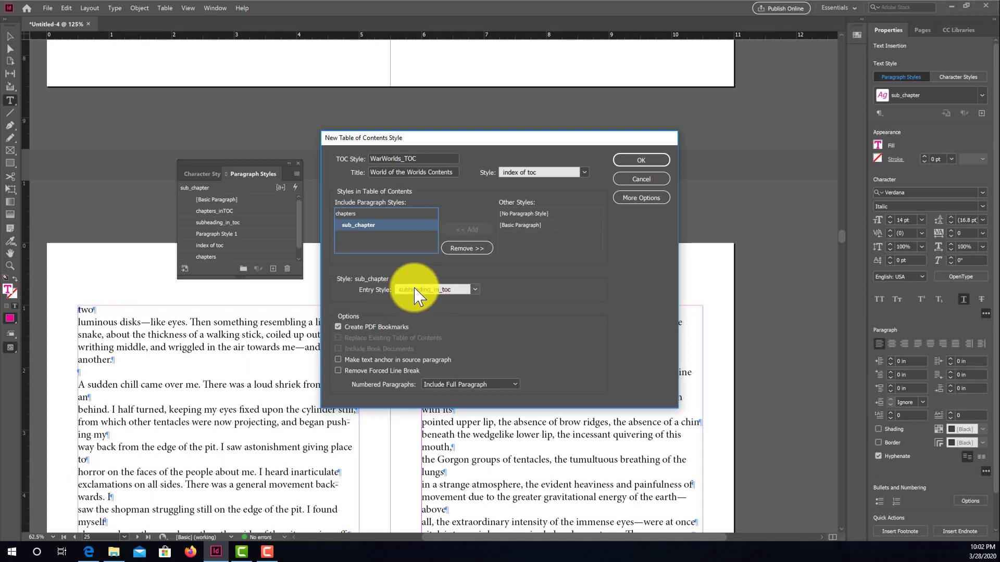
{"action": "left_click", "coordinate": [350, 214]}
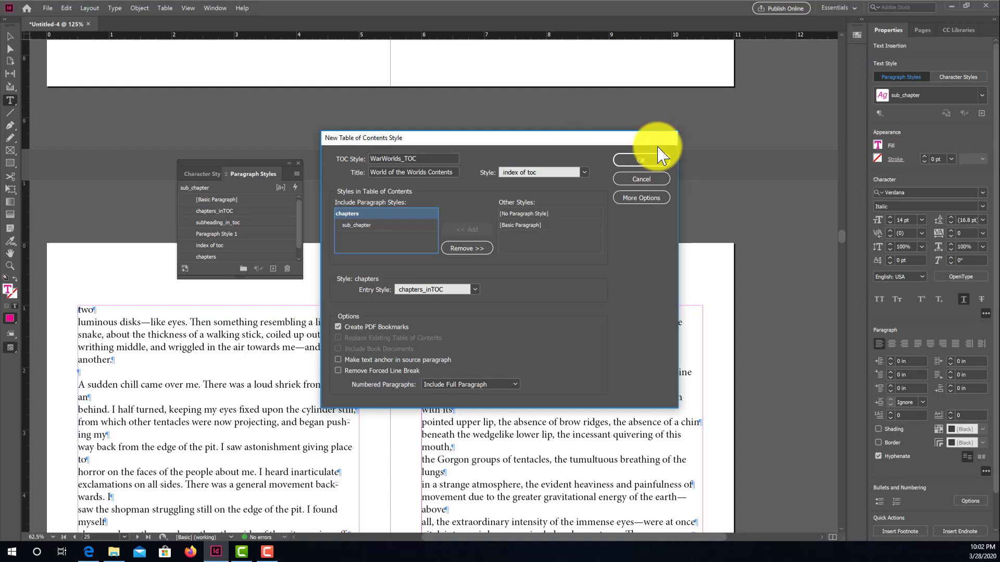
{"action": "left_click", "coordinate": [643, 159]}
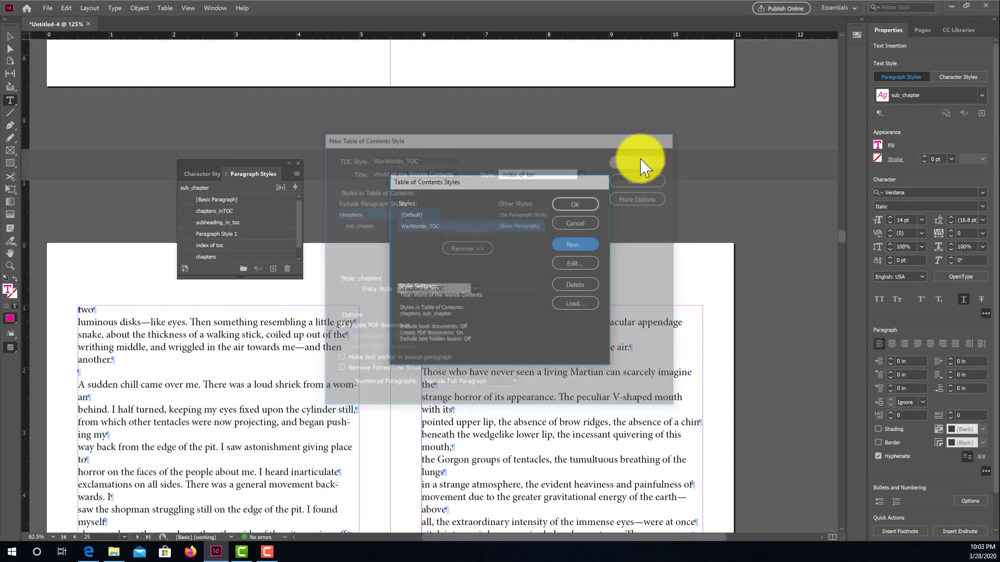
{"action": "left_click", "coordinate": [575, 205]}
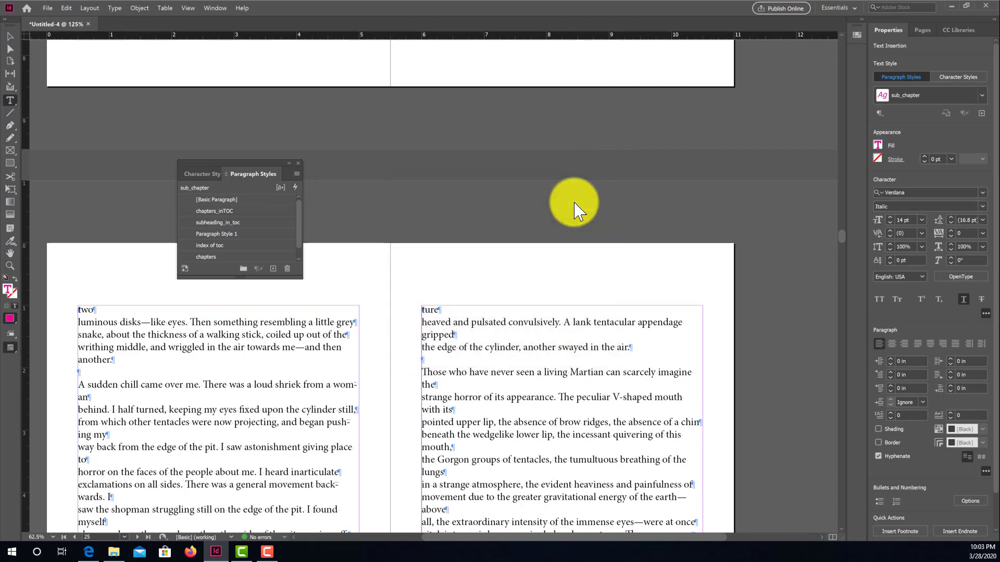
Close the floating paragraph styles list and start generating the book's table of contents.
{"action": "scroll", "coordinate": [409, 224], "scroll_direction": "up", "scroll_amount": 10}
{"action": "scroll", "coordinate": [378, 236], "scroll_direction": "up", "scroll_amount": 20}
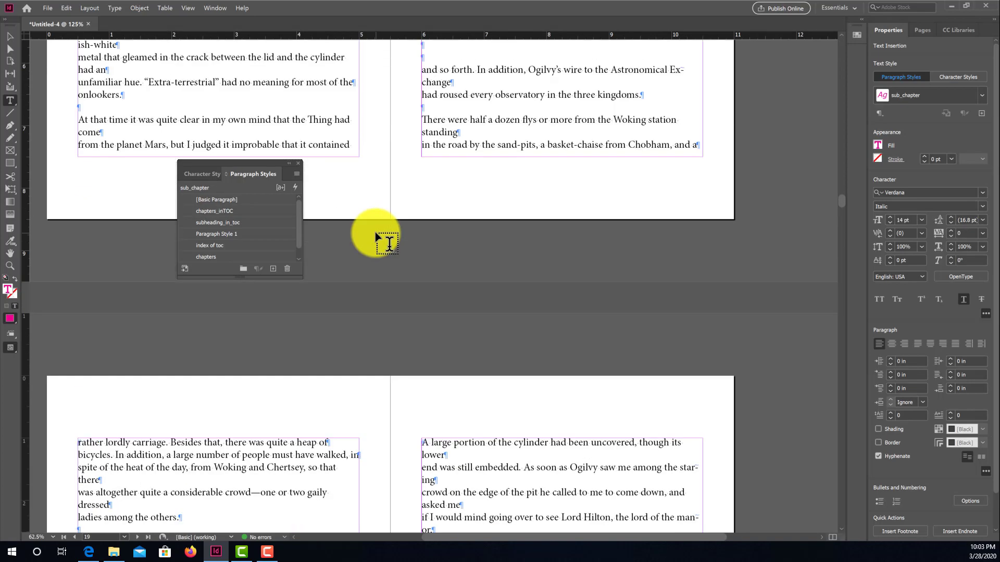
{"action": "scroll", "coordinate": [377, 237], "scroll_direction": "up", "scroll_amount": 20}
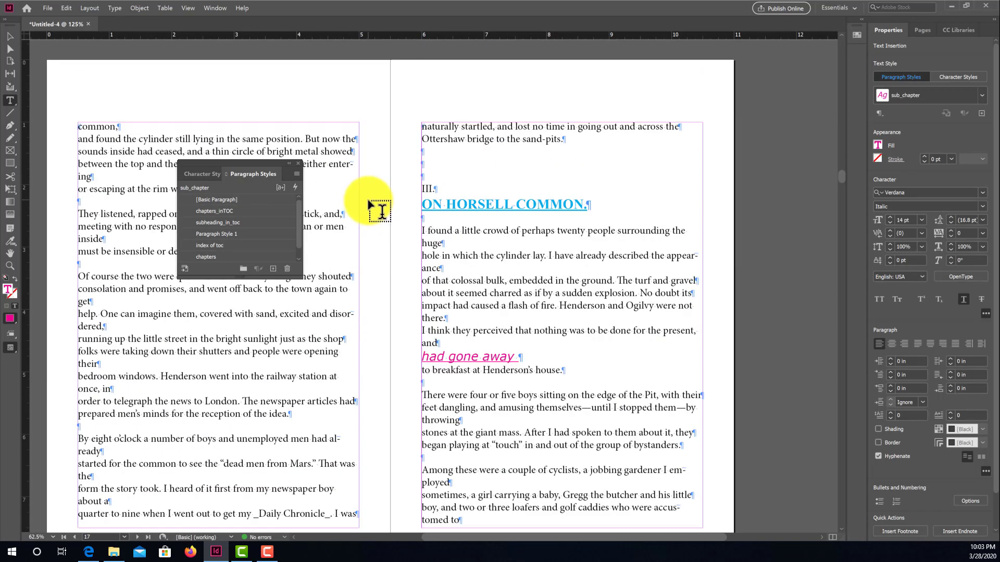
{"action": "scroll", "coordinate": [363, 197], "scroll_direction": "up", "scroll_amount": 5}
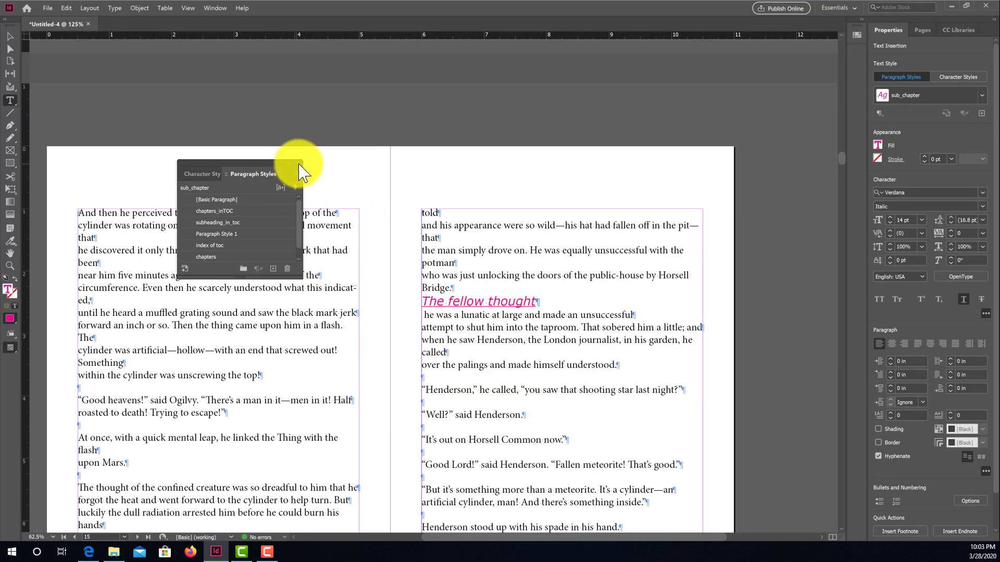
{"action": "left_click", "coordinate": [300, 164]}
{"action": "left_click", "coordinate": [88, 8]}
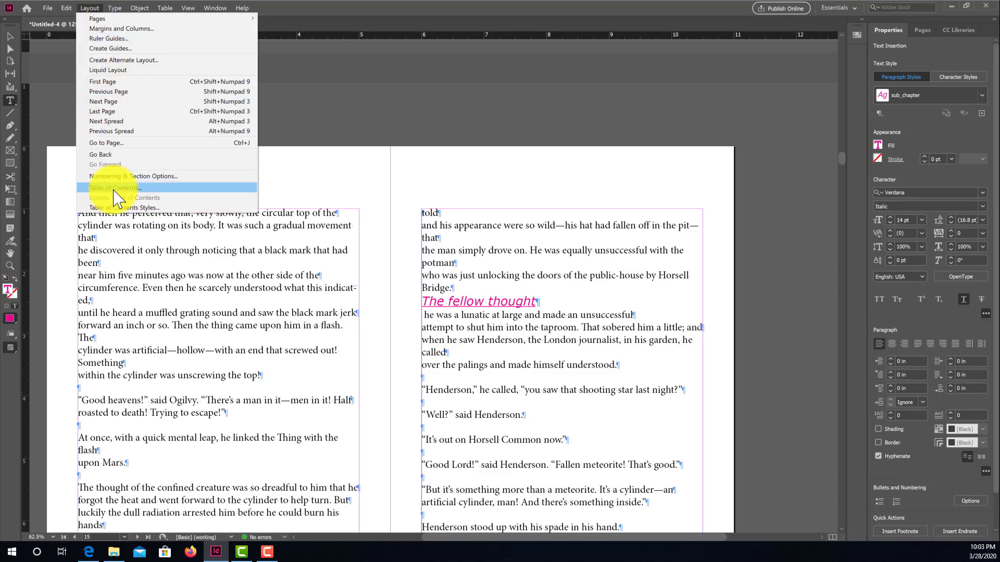